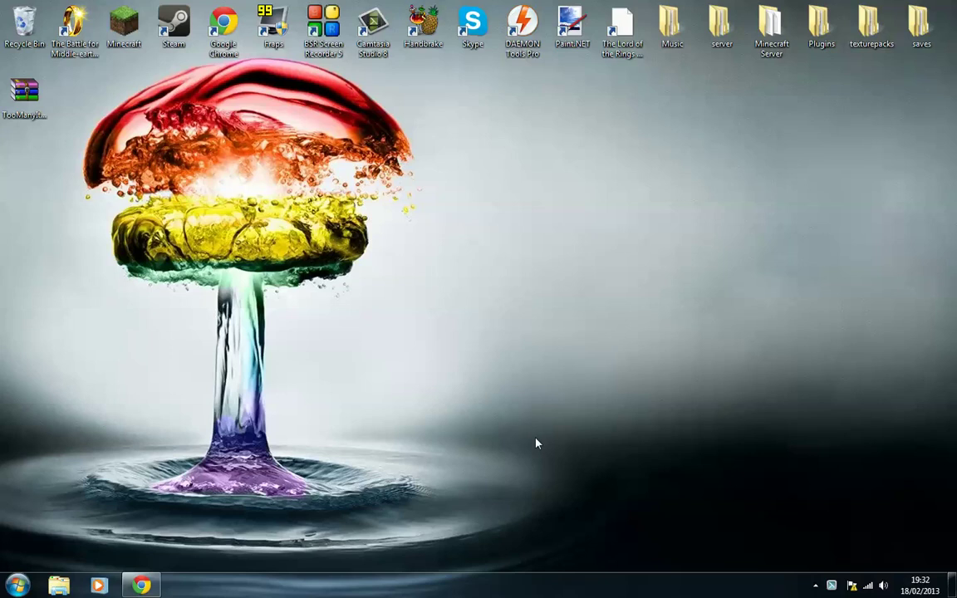
# Start downloading the Fraps 3.5.9 setup from the Fraps download page, cancel the download and close the browser
pyautogui.click(143, 587)
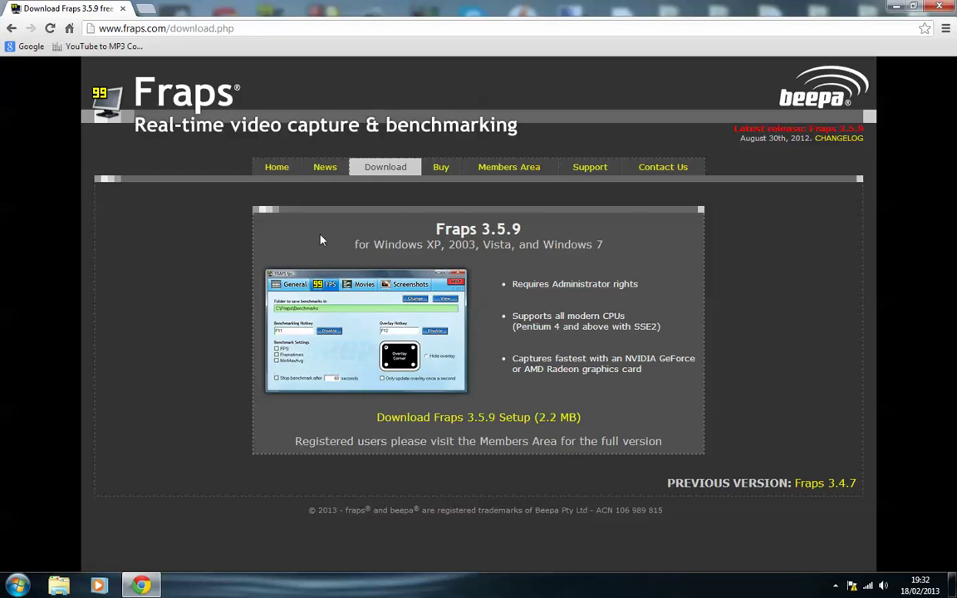
pyautogui.click(242, 27)
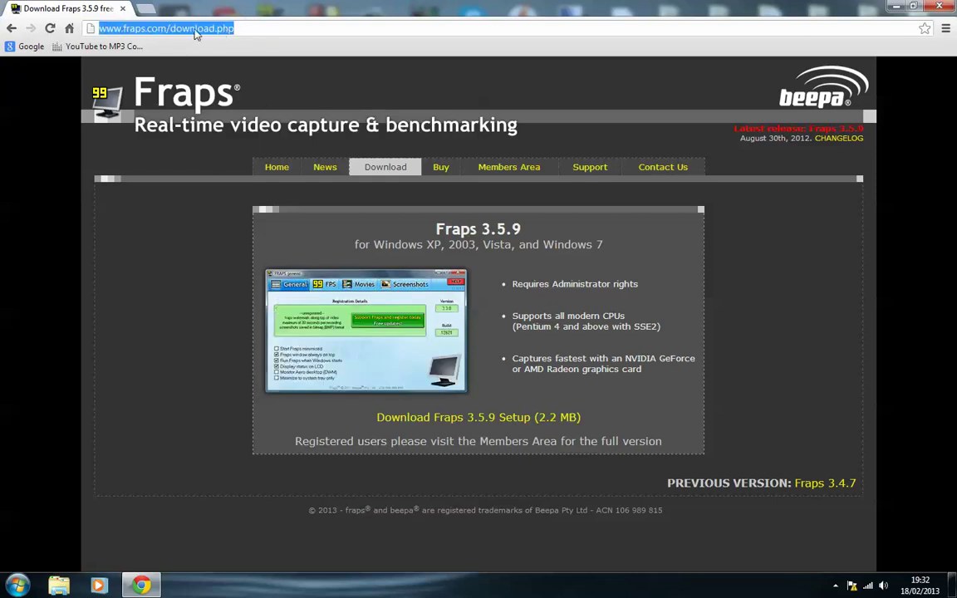
pyautogui.click(33, 207)
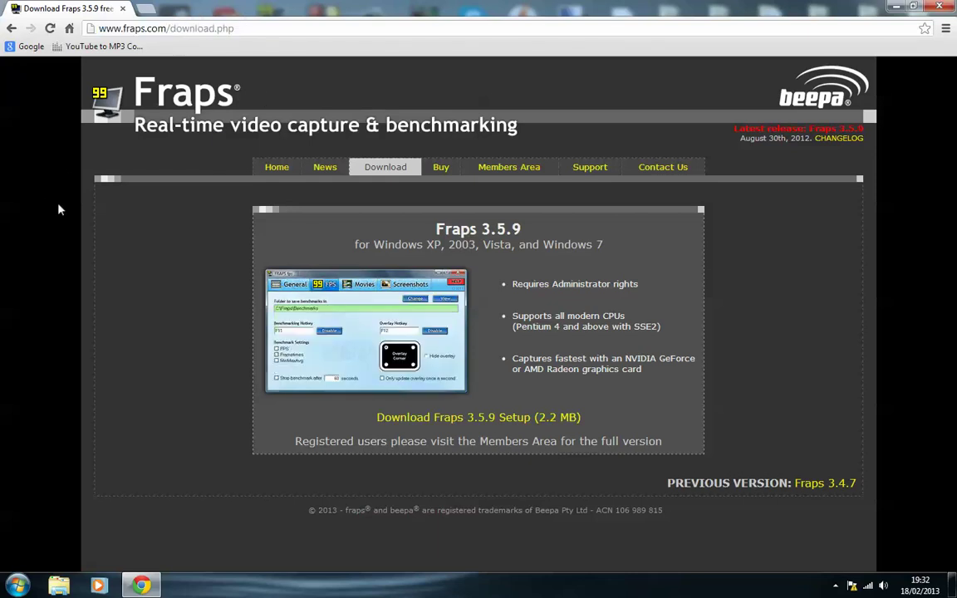
pyautogui.click(486, 424)
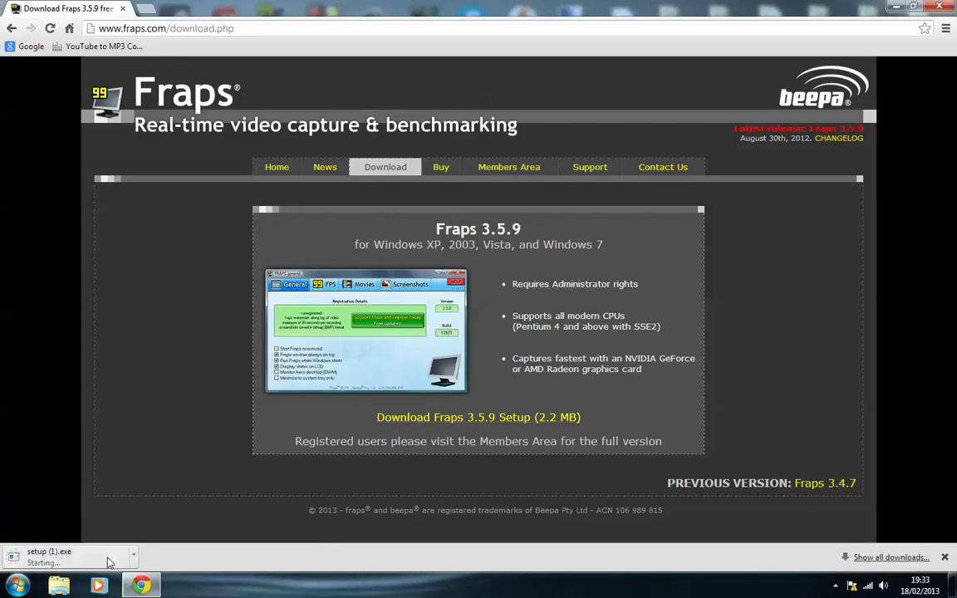
pyautogui.rightClick(108, 563)
pyautogui.click(126, 490)
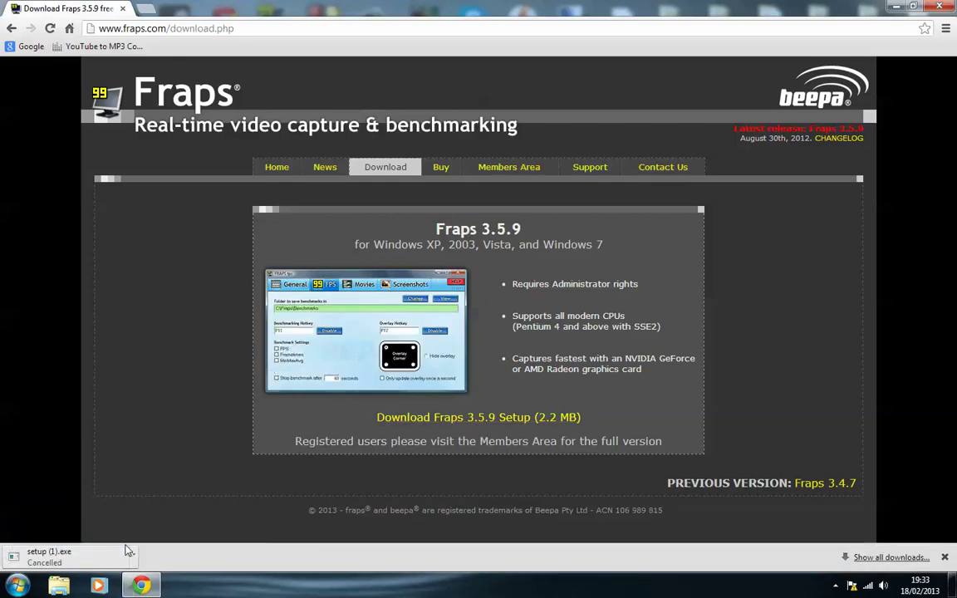
pyautogui.click(940, 7)
# Open the F_v3.5.9 archive from the personal Downloads folder
pyautogui.click(18, 586)
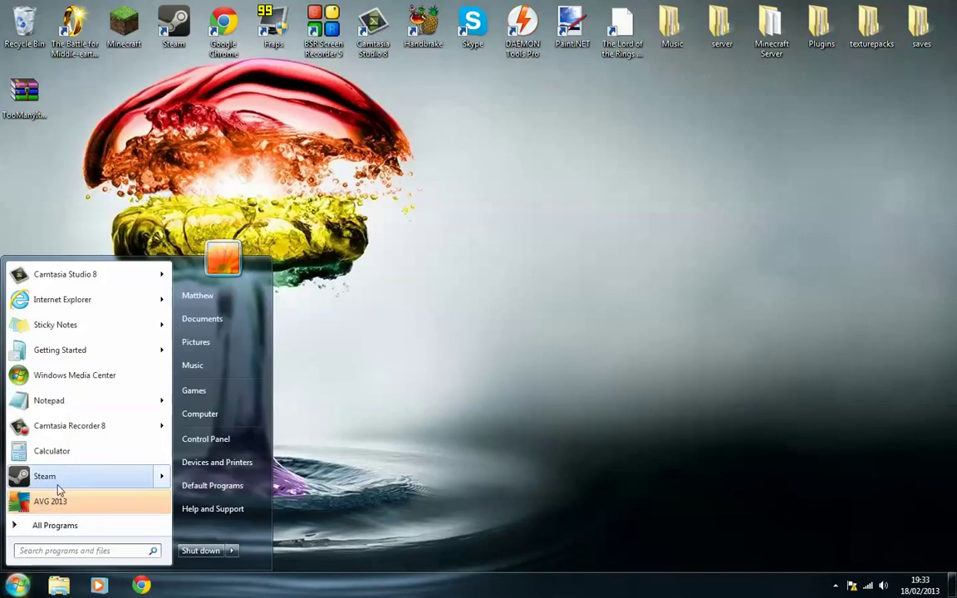
pyautogui.click(198, 296)
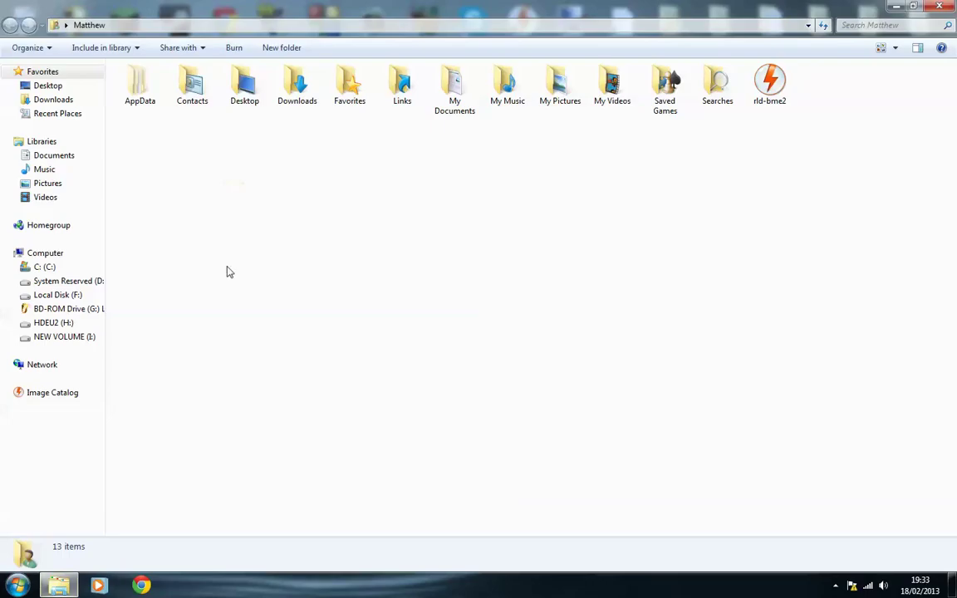
pyautogui.doubleClick(296, 100)
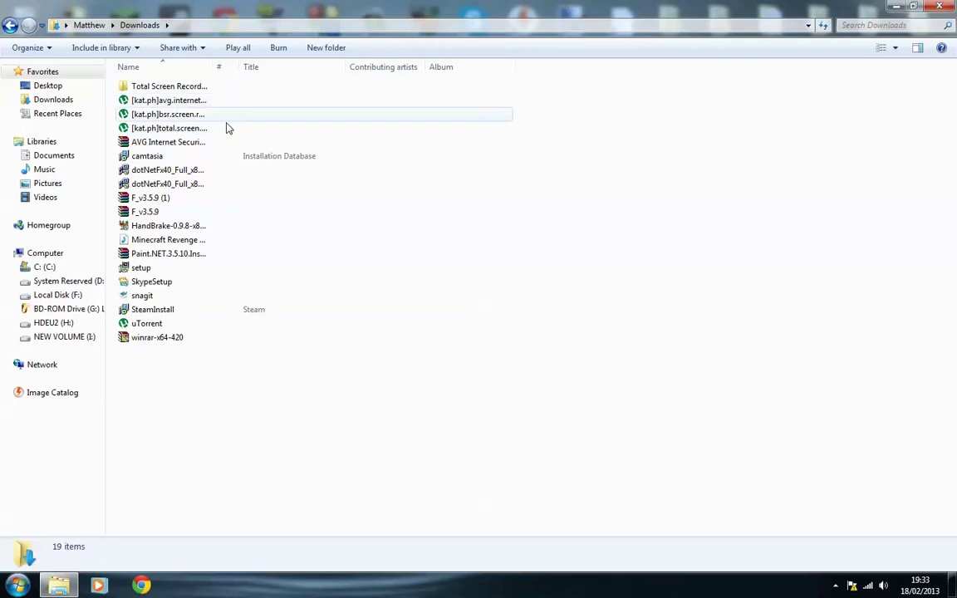
pyautogui.doubleClick(200, 213)
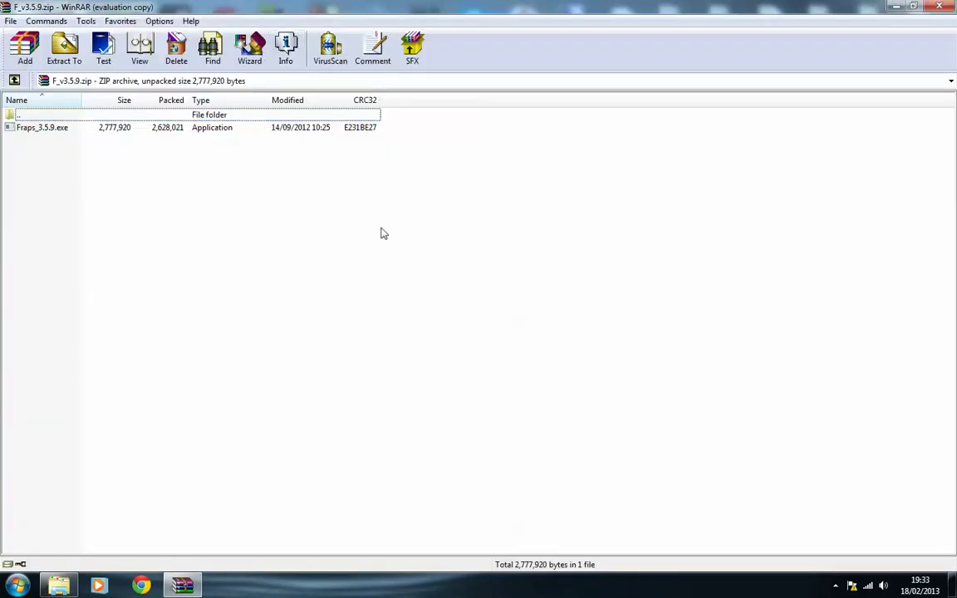
pyautogui.click(297, 130)
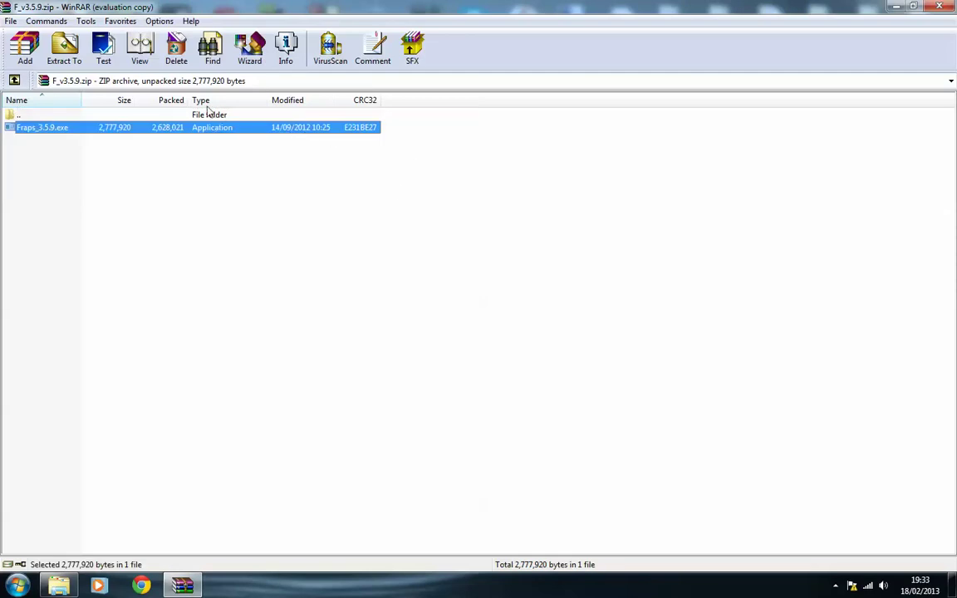
pyautogui.click(350, 264)
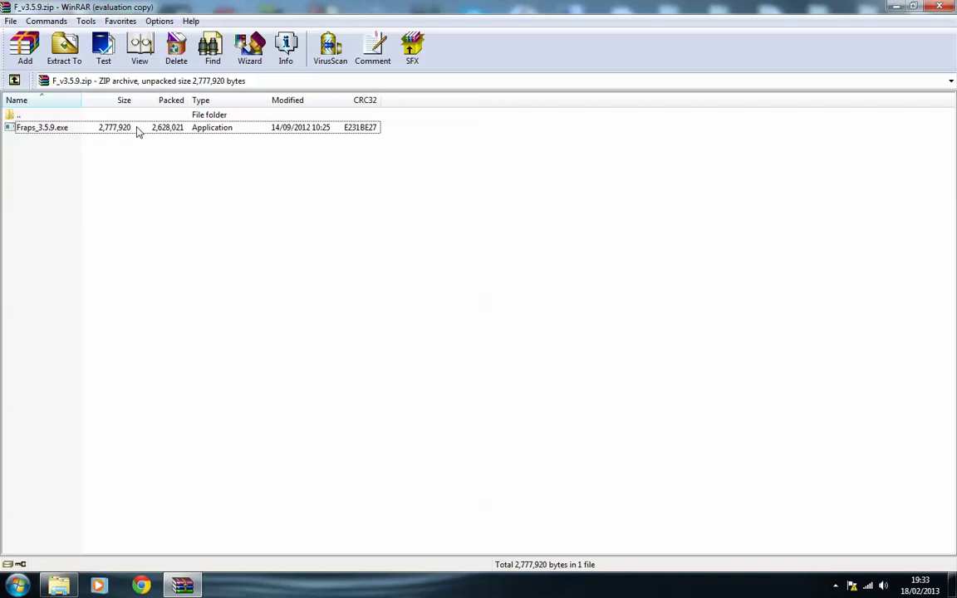
# Run Fraps_3.5.9.exe from the archive, accept the license, install to F:\Program Files and close the open windows
pyautogui.click(201, 133)
pyautogui.doubleClick(201, 133)
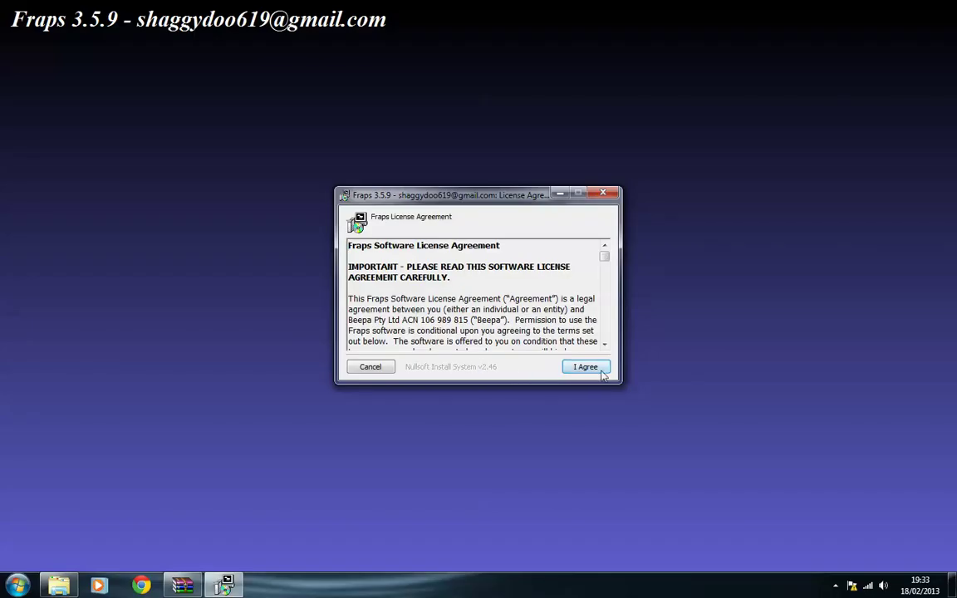
pyautogui.click(598, 368)
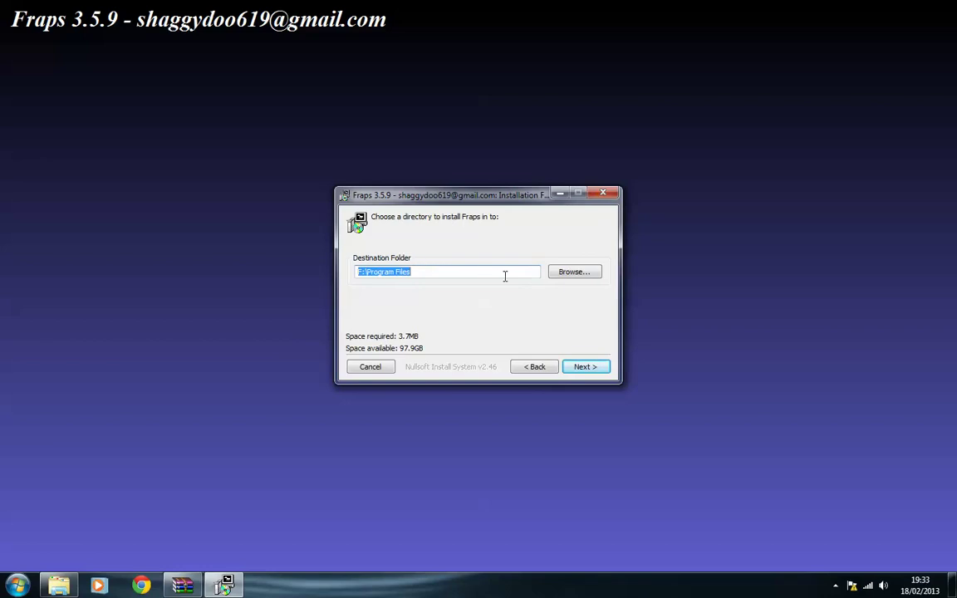
pyautogui.click(585, 367)
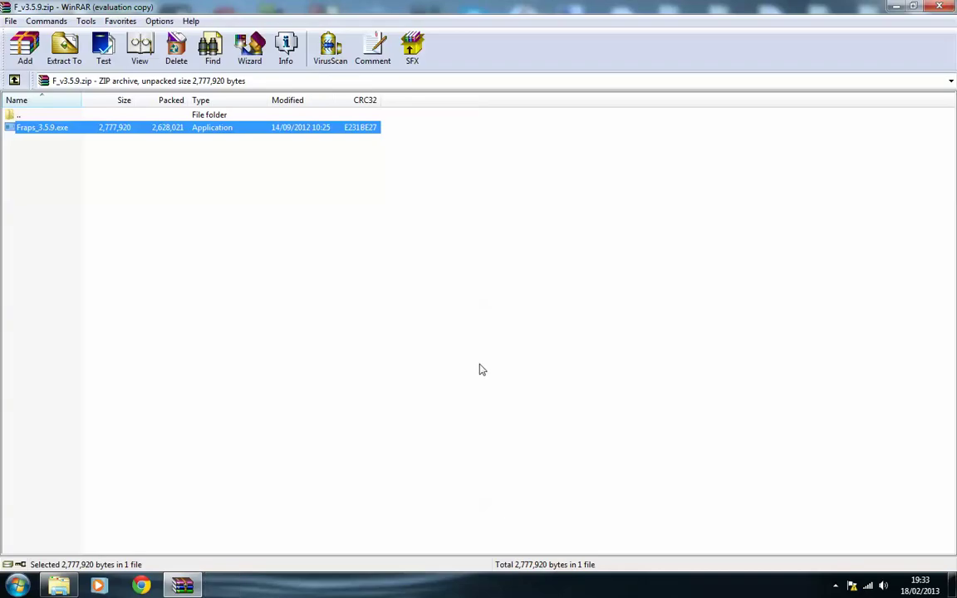
pyautogui.click(480, 369)
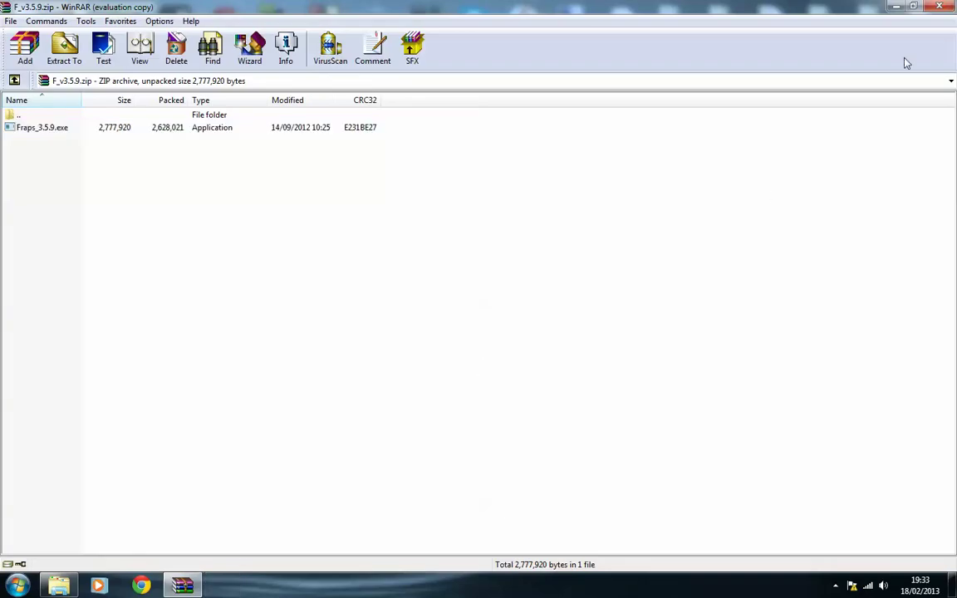
pyautogui.click(939, 6)
pyautogui.click(951, 7)
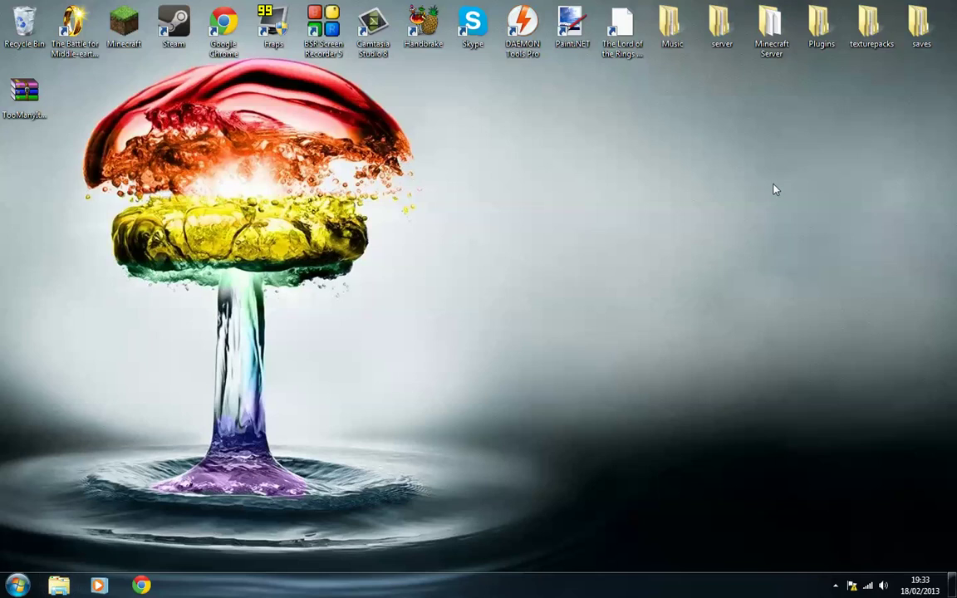
# Move the Fraps shortcut to the middle of the desktop and launch Fraps, placing its window near the screen's centre
pyautogui.moveTo(270, 34); pyautogui.dragTo(483, 327)
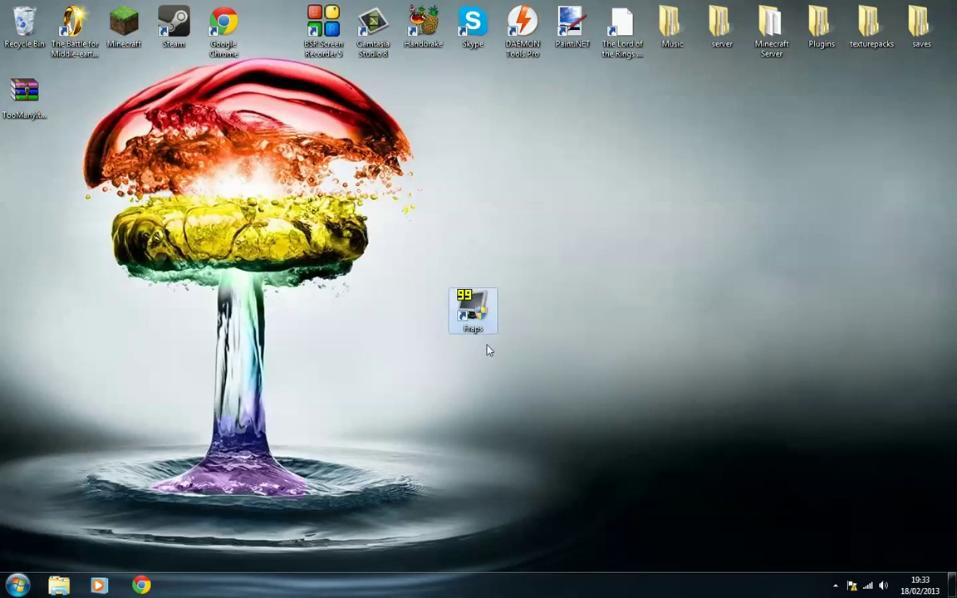
pyautogui.click(423, 286)
pyautogui.doubleClick(471, 309)
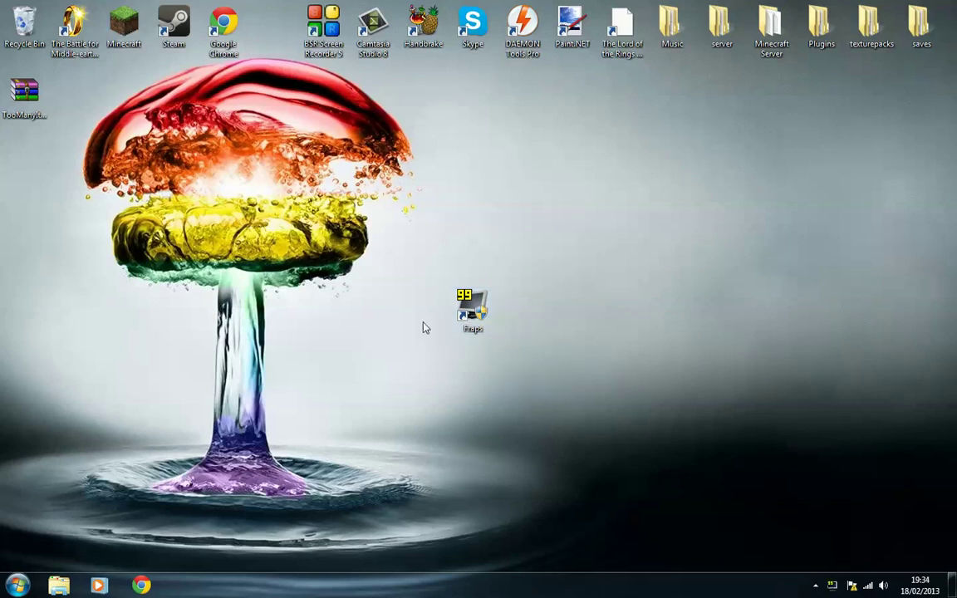
pyautogui.moveTo(125, 101); pyautogui.dragTo(349, 243)
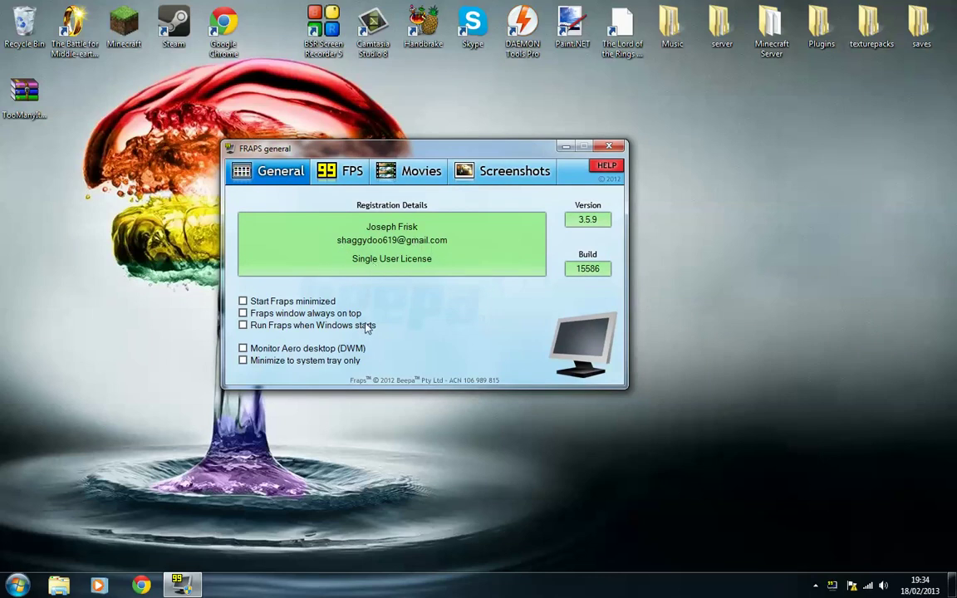
# Review the Fraps movie, FPS and screenshot settings, including the overlay hotkey and overlay corner options
pyautogui.click(412, 173)
pyautogui.click(336, 171)
pyautogui.click(507, 171)
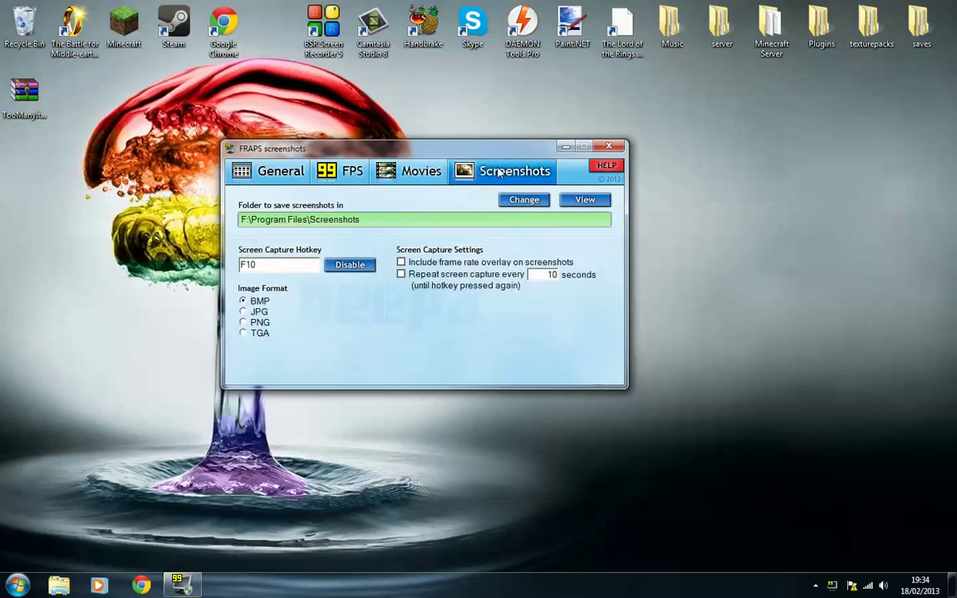
pyautogui.click(403, 171)
pyautogui.click(331, 176)
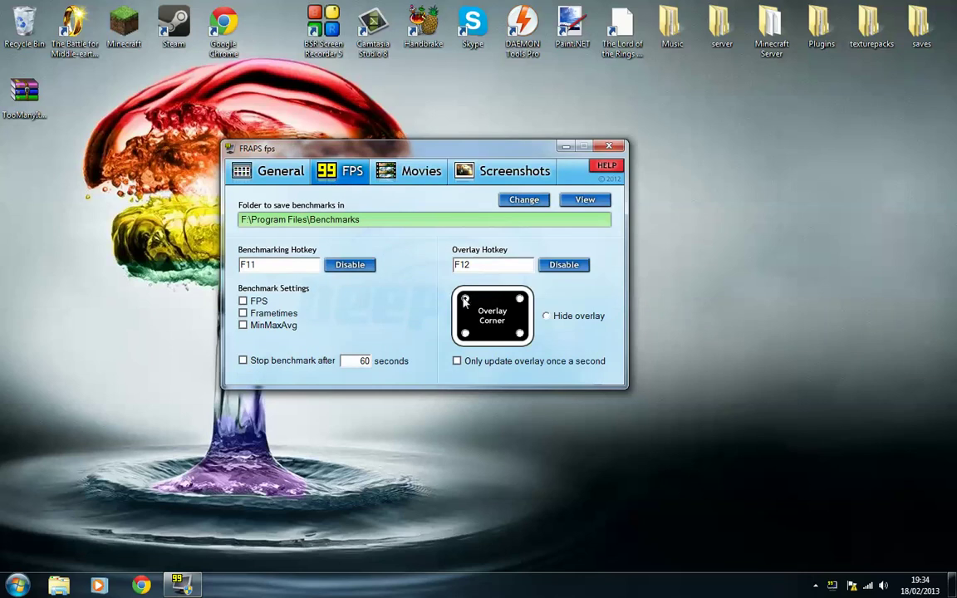
pyautogui.press('F12')
pyautogui.press('F12')
pyautogui.click(465, 334)
# In the movie settings, disable the video capture hotkey and reassign it to F9
pyautogui.click(403, 171)
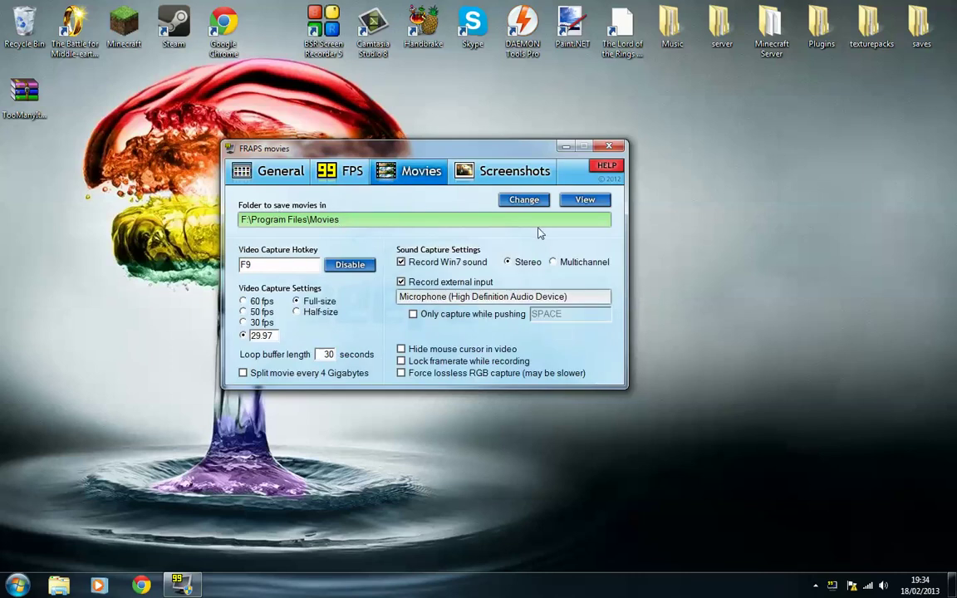
pyautogui.moveTo(460, 158); pyautogui.dragTo(504, 177)
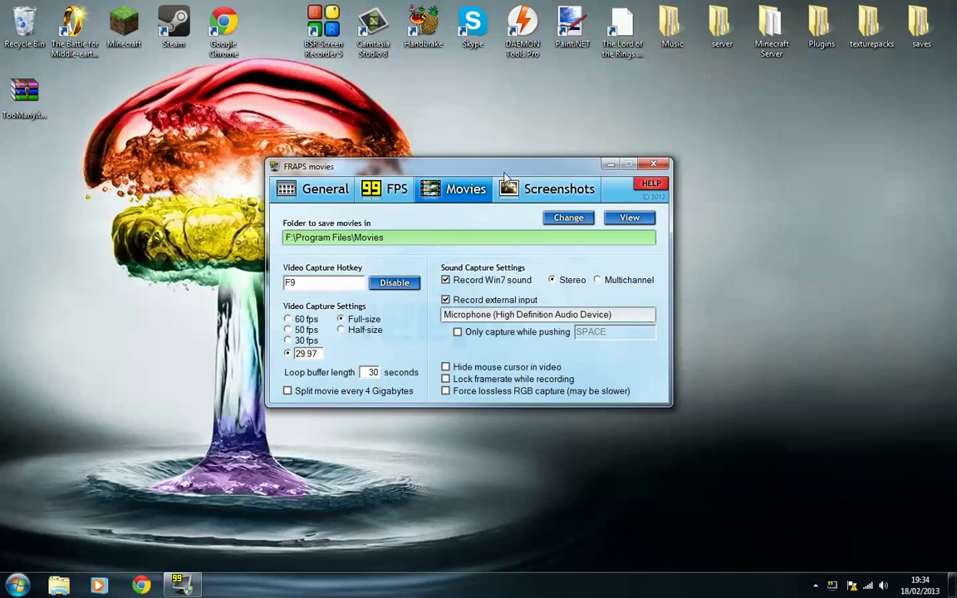
pyautogui.moveTo(424, 29); pyautogui.dragTo(429, 60)
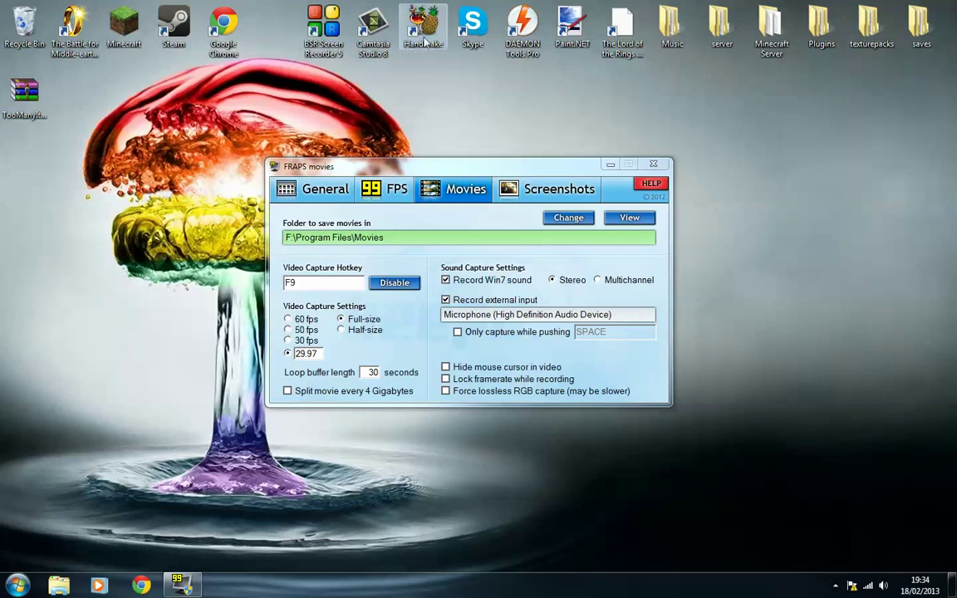
pyautogui.moveTo(420, 44)
pyautogui.mouseDown()
pyautogui.moveTo(424, 56)
pyautogui.moveTo(382, 37)
pyautogui.moveTo(423, 61)
pyautogui.mouseUp()
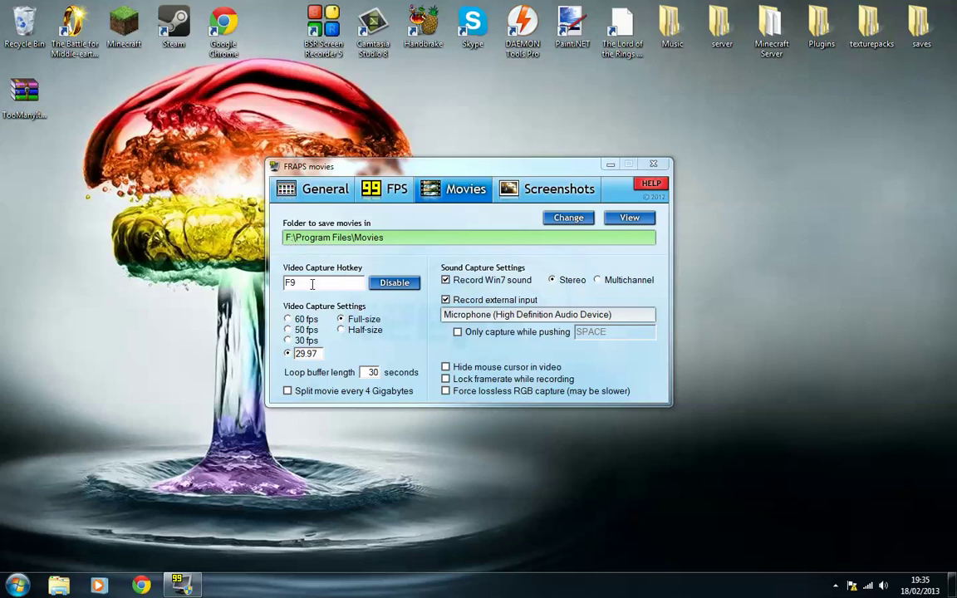
pyautogui.click(313, 284)
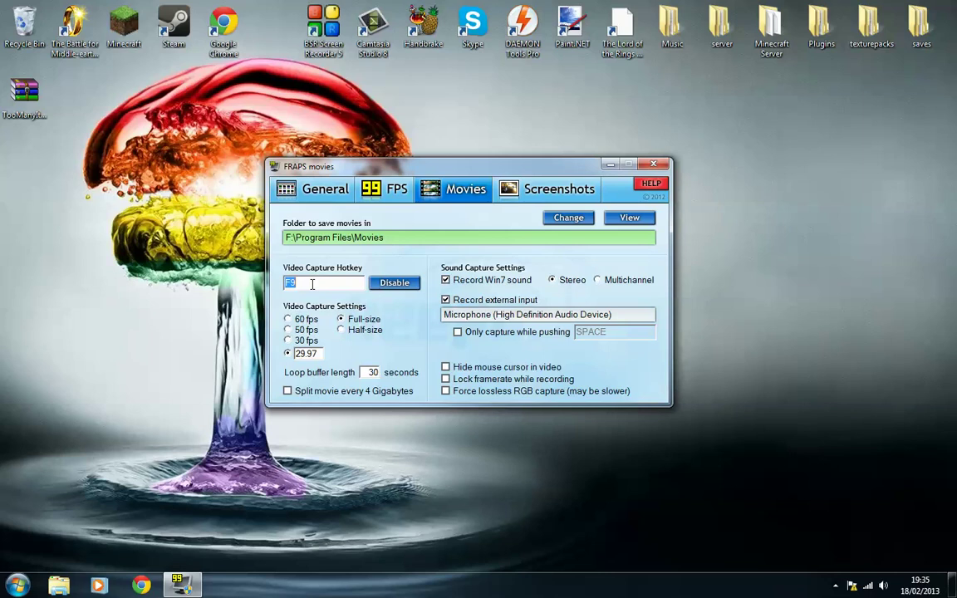
pyautogui.click(378, 289)
pyautogui.click(392, 286)
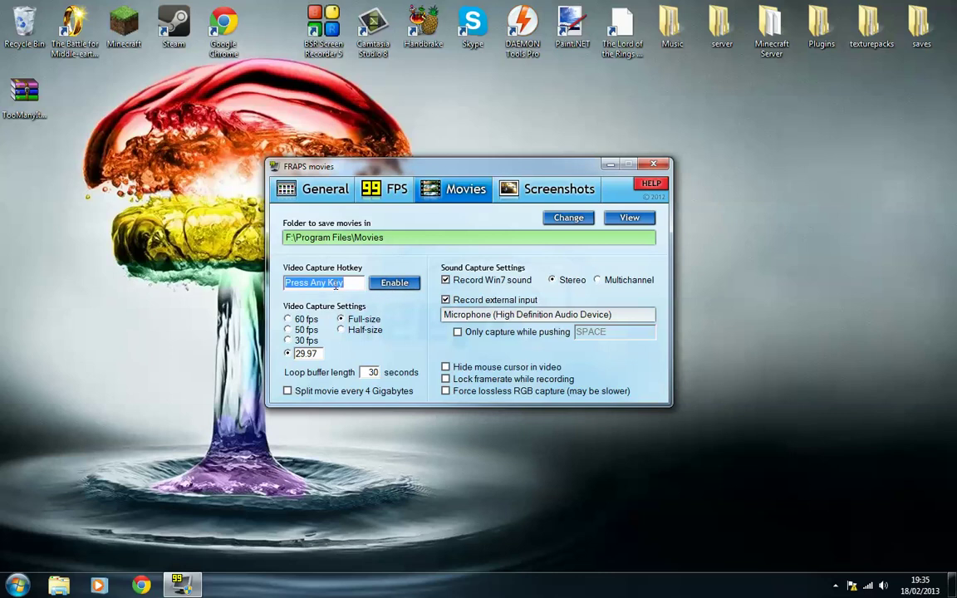
pyautogui.press('F9')
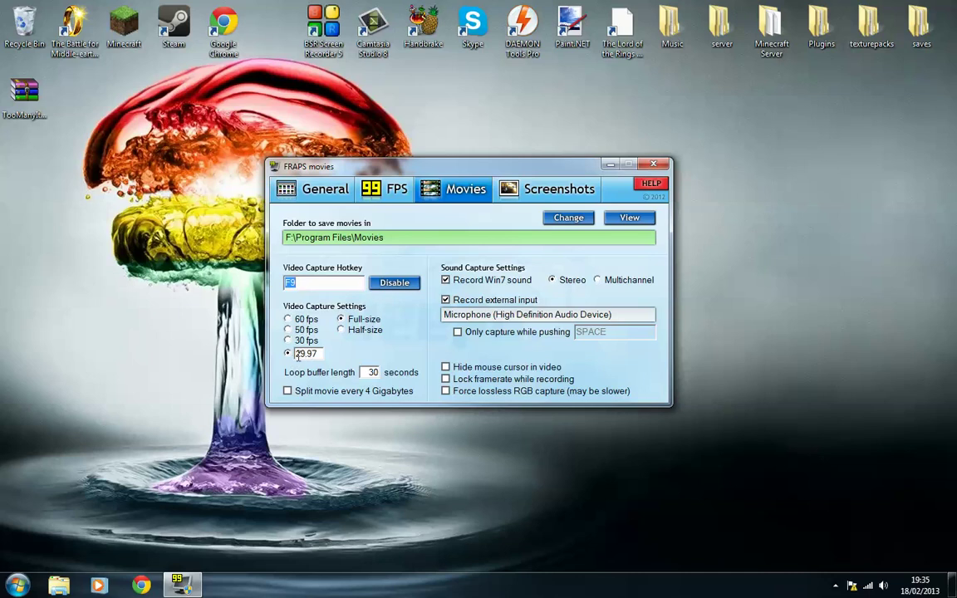
# Try 60 fps for video capture and return to the custom 29.97 rate, then turn external input recording off and on again
pyautogui.moveTo(295, 353); pyautogui.dragTo(318, 353)
pyautogui.click(321, 354)
pyautogui.click(288, 319)
pyautogui.click(288, 354)
pyautogui.click(447, 301)
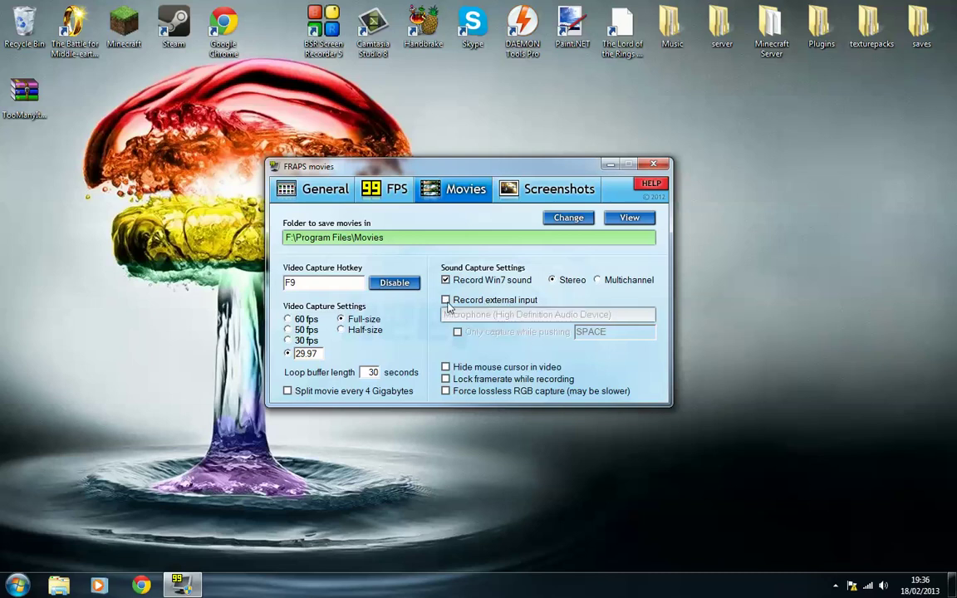
pyautogui.click(447, 300)
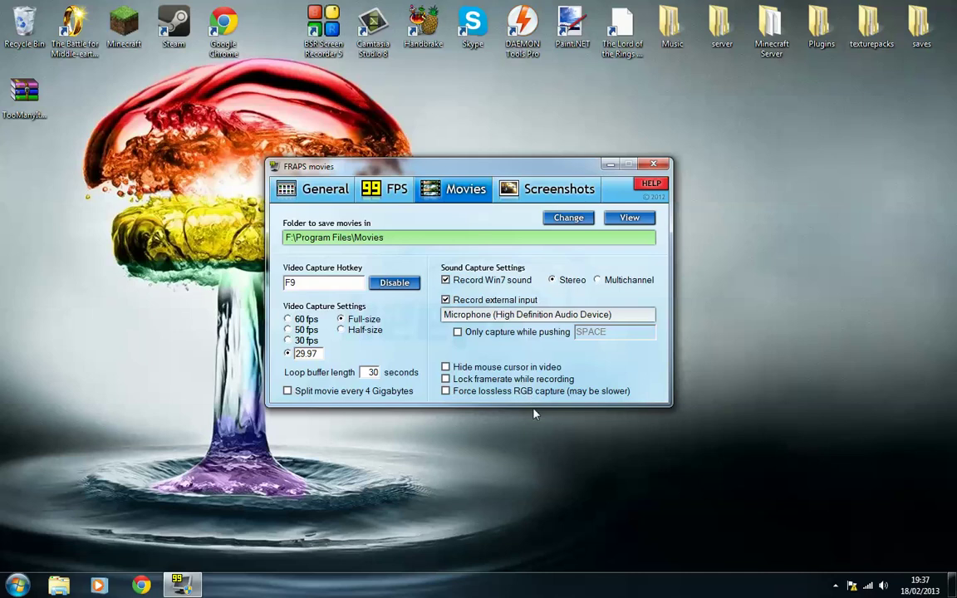
# Look over the screenshot, general and FPS settings once more and return to the movie settings
pyautogui.click(500, 189)
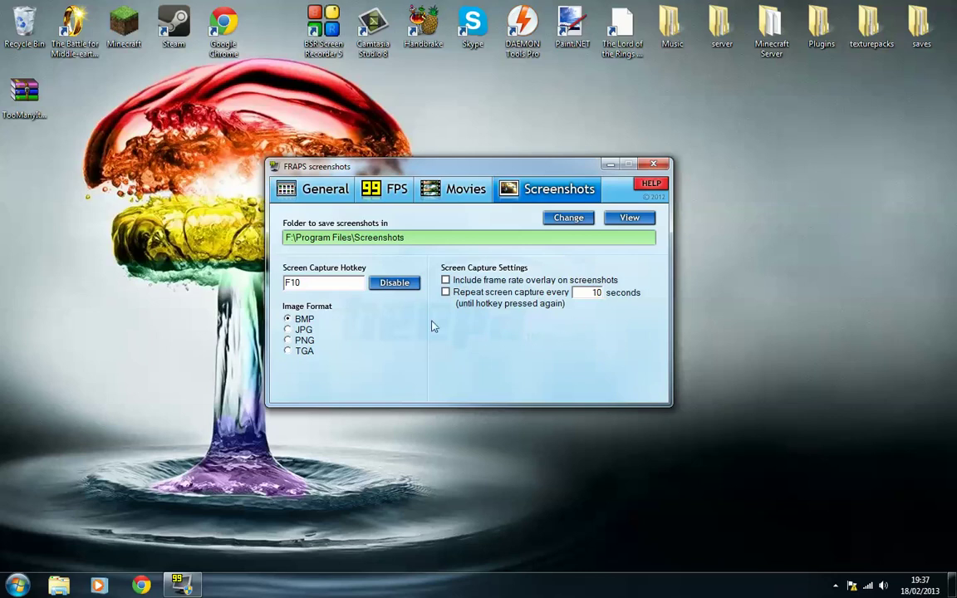
pyautogui.click(325, 193)
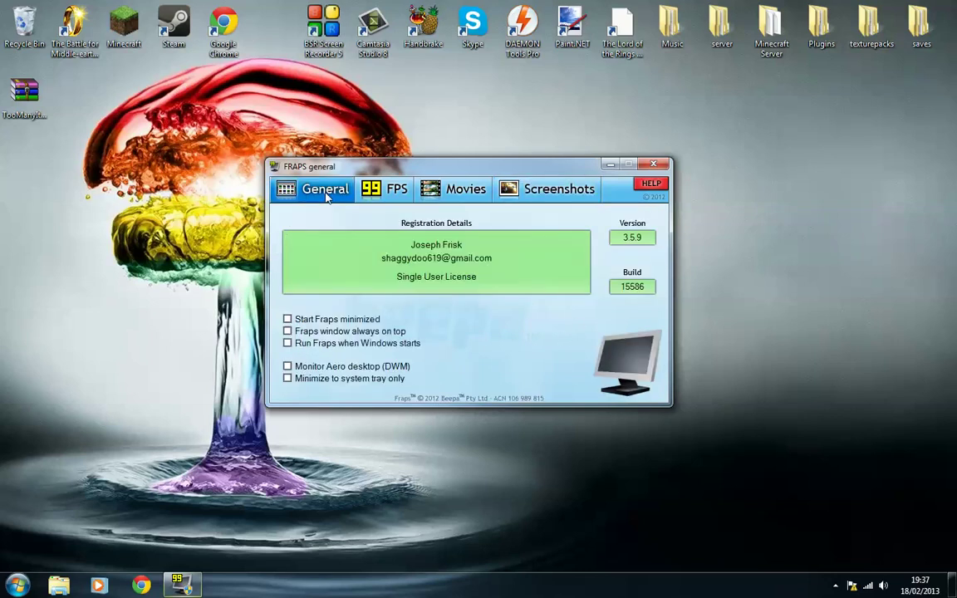
pyautogui.click(380, 193)
pyautogui.click(325, 190)
pyautogui.click(386, 187)
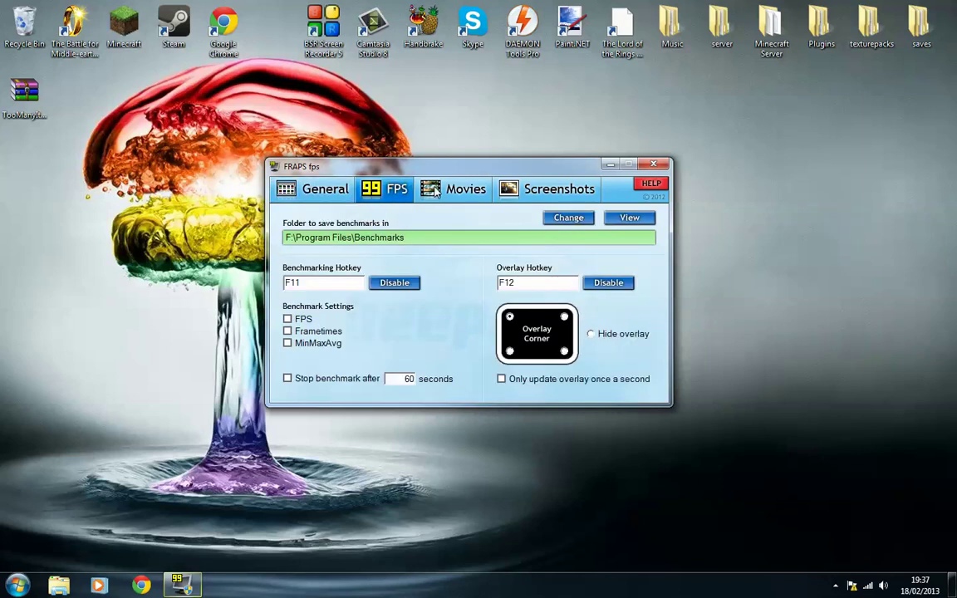
pyautogui.click(431, 191)
# Shift the Fraps window slightly and launch Minecraft from the desktop
pyautogui.moveTo(466, 171); pyautogui.dragTo(477, 157)
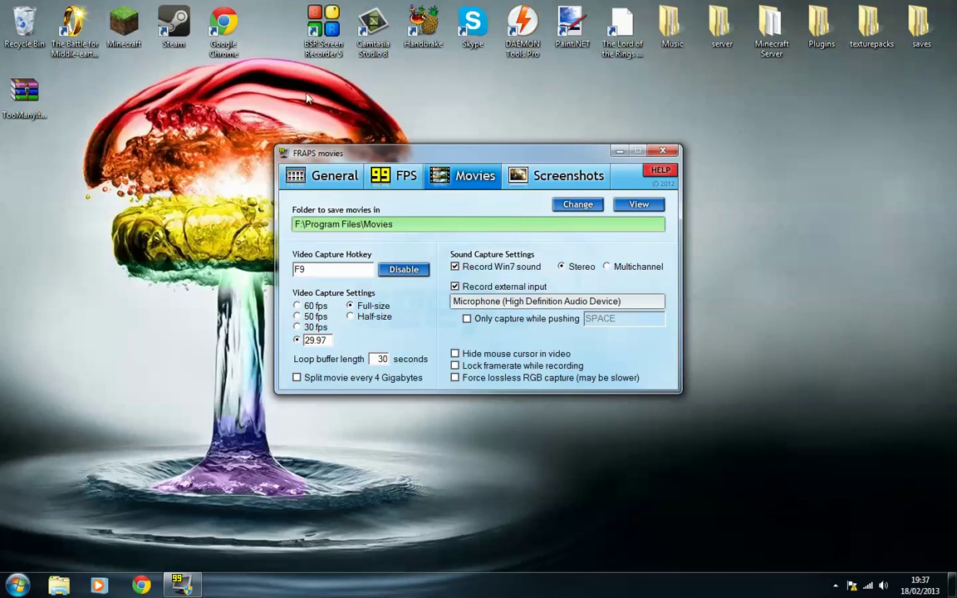
pyautogui.click(125, 32)
pyautogui.doubleClick(125, 31)
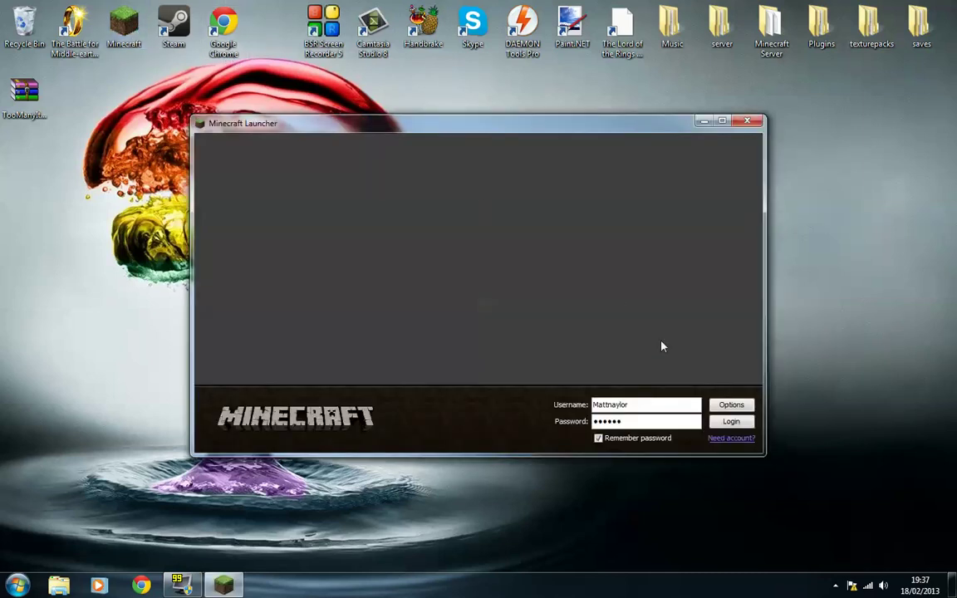
# Log in to Minecraft with the saved credentials and load the singleplayer world dated 13/02/13 14:10
pyautogui.click(746, 424)
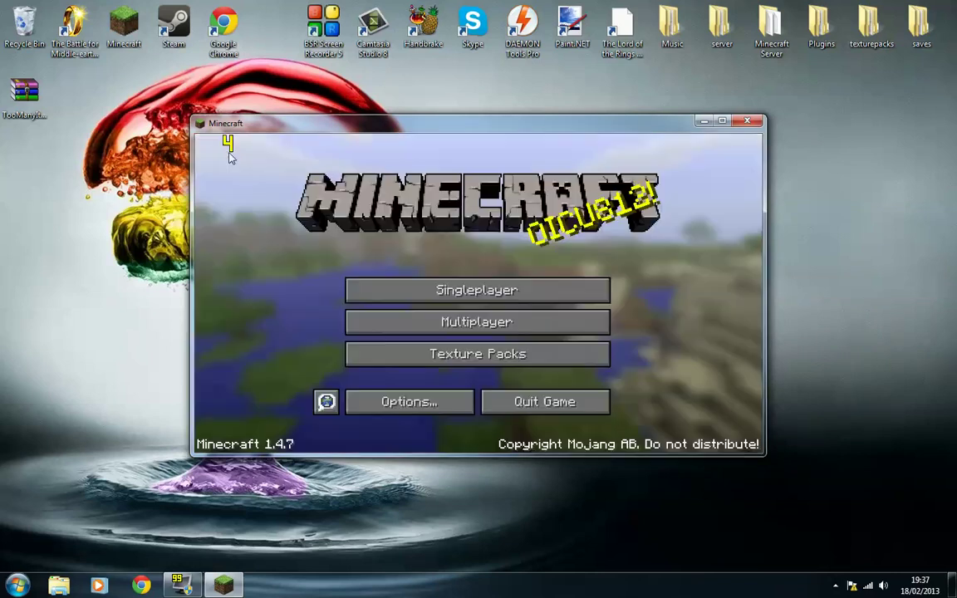
pyautogui.click(408, 302)
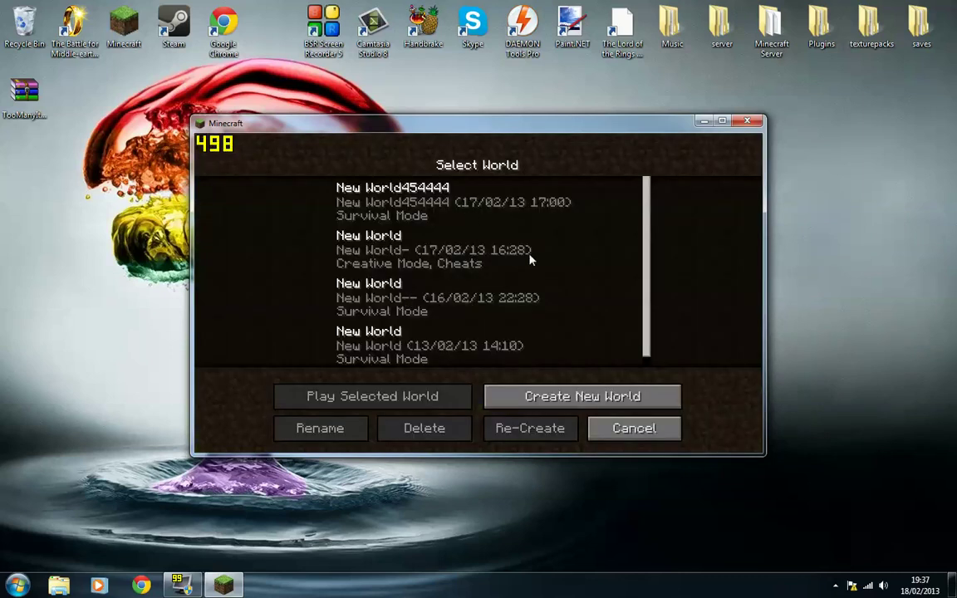
pyautogui.scroll(-1, 656, 299)
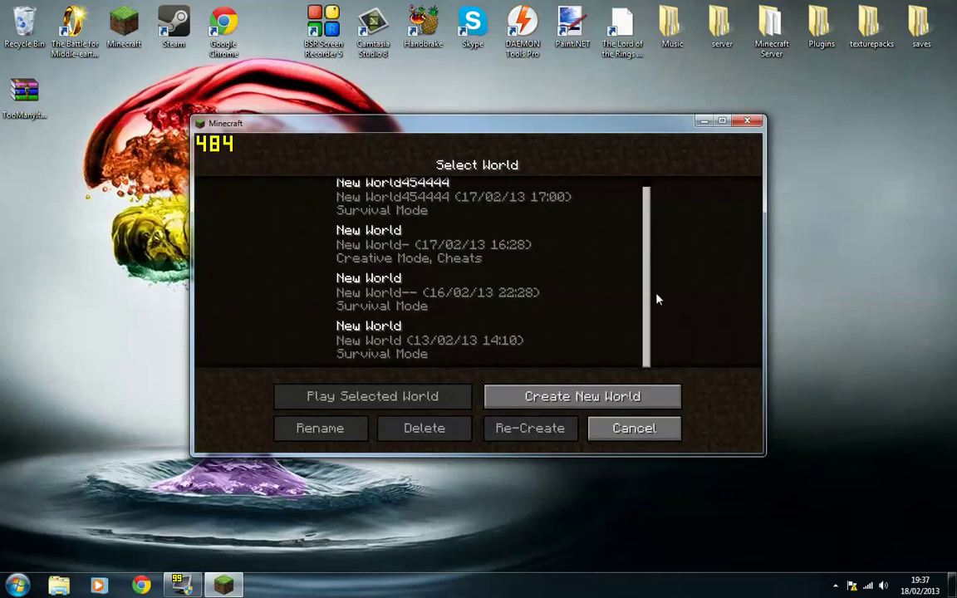
pyautogui.click(486, 355)
pyautogui.click(427, 407)
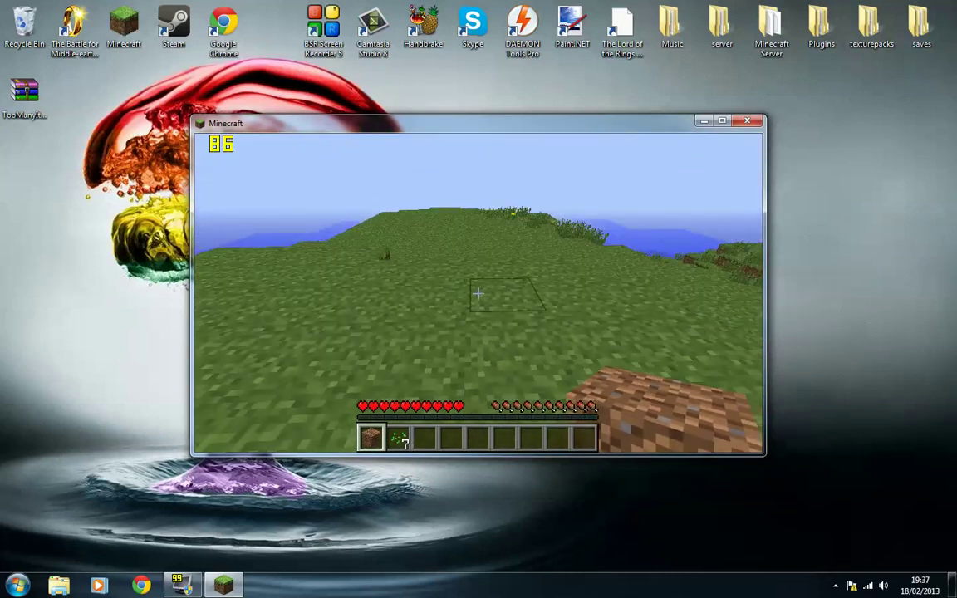
# Place a dirt block on the grass, switch to the seeds and break the block again
pyautogui.rightClick(477, 292)
pyautogui.press('2')
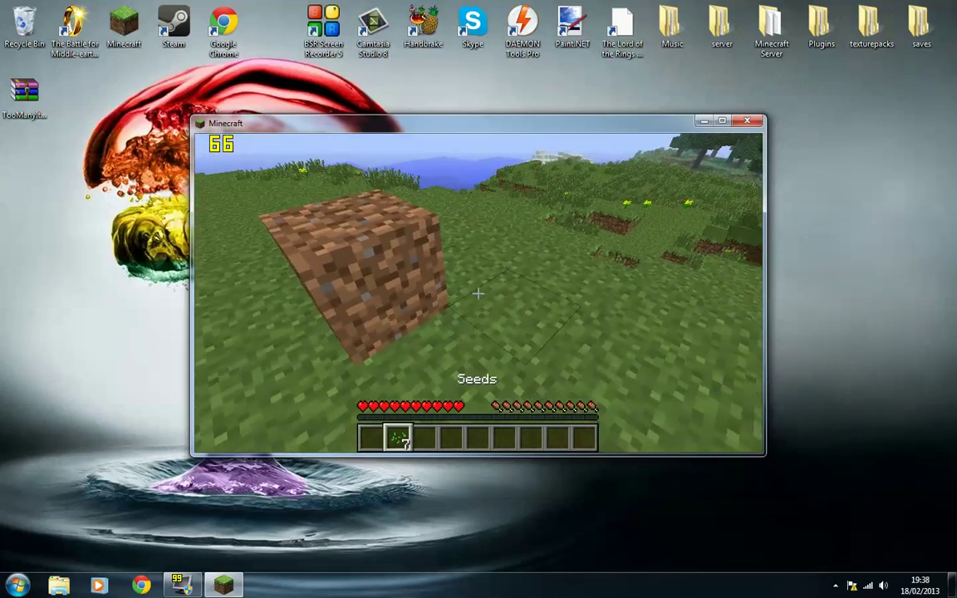
pyautogui.click(478, 293)
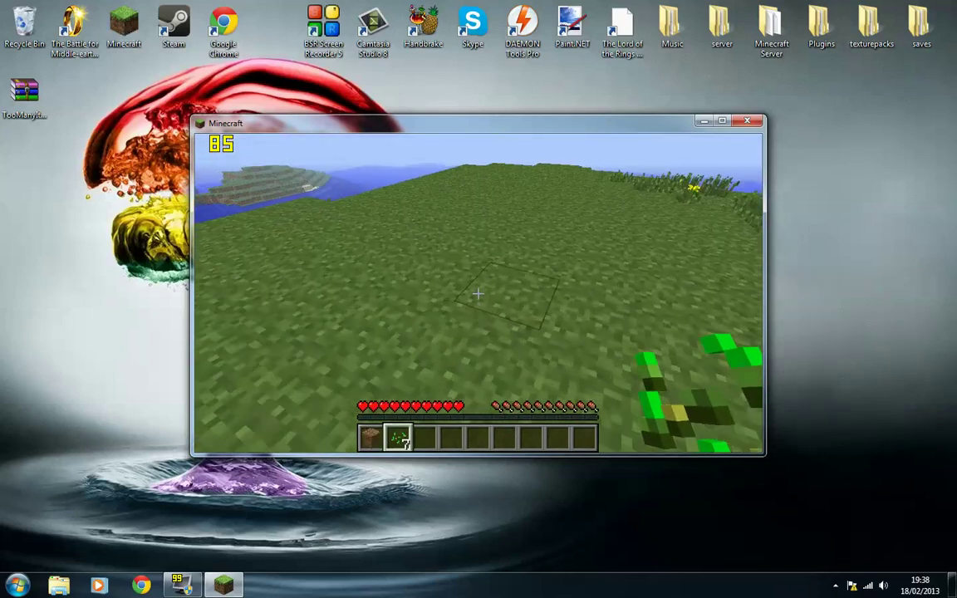
# Pause the game to check the video capture hotkey in Fraps, minimise Fraps and resume playing
pyautogui.press('Escape')
pyautogui.click(178, 586)
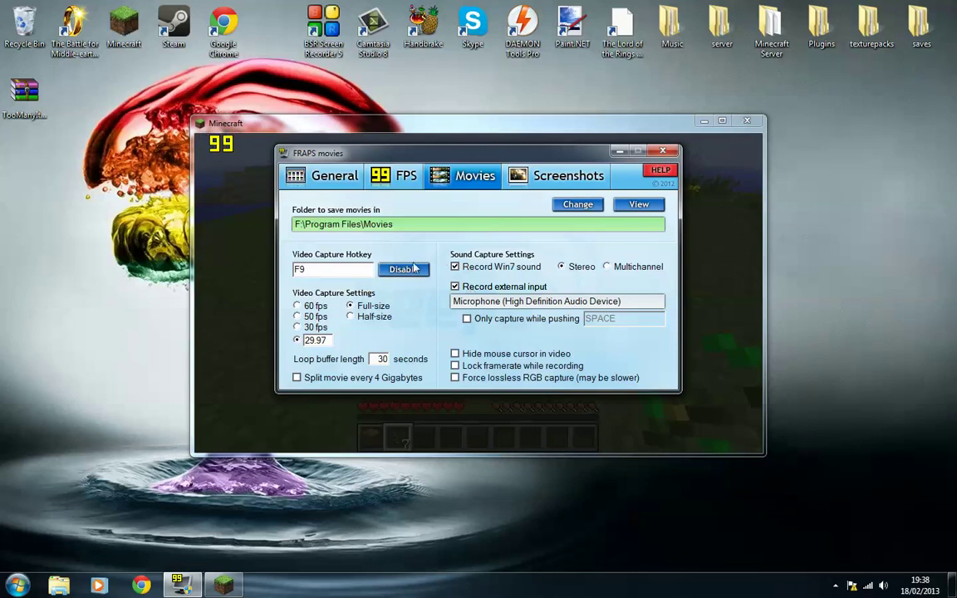
pyautogui.click(620, 151)
pyautogui.click(535, 233)
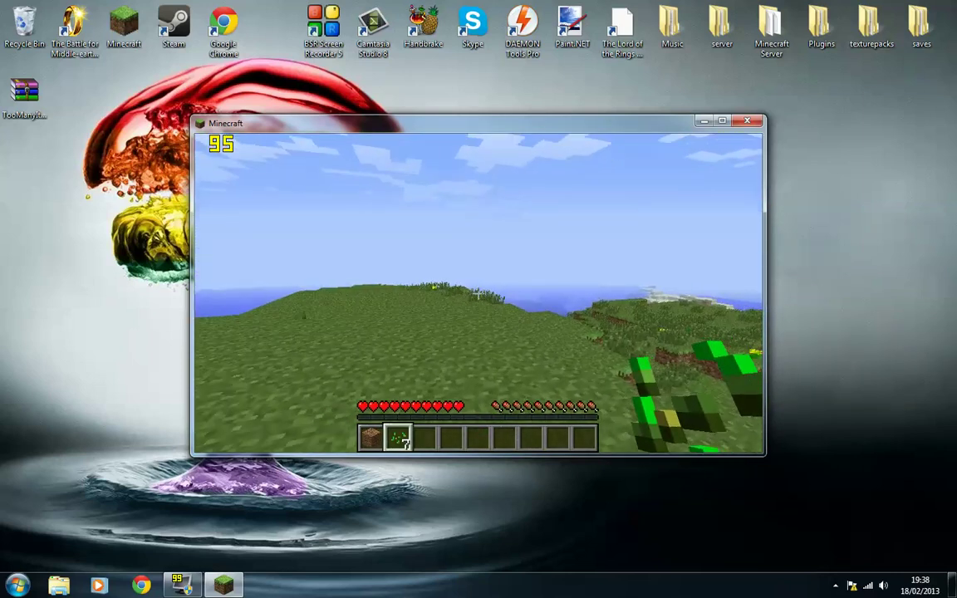
# Save and quit the world to the title screen, and close Minecraft
pyautogui.press('Escape')
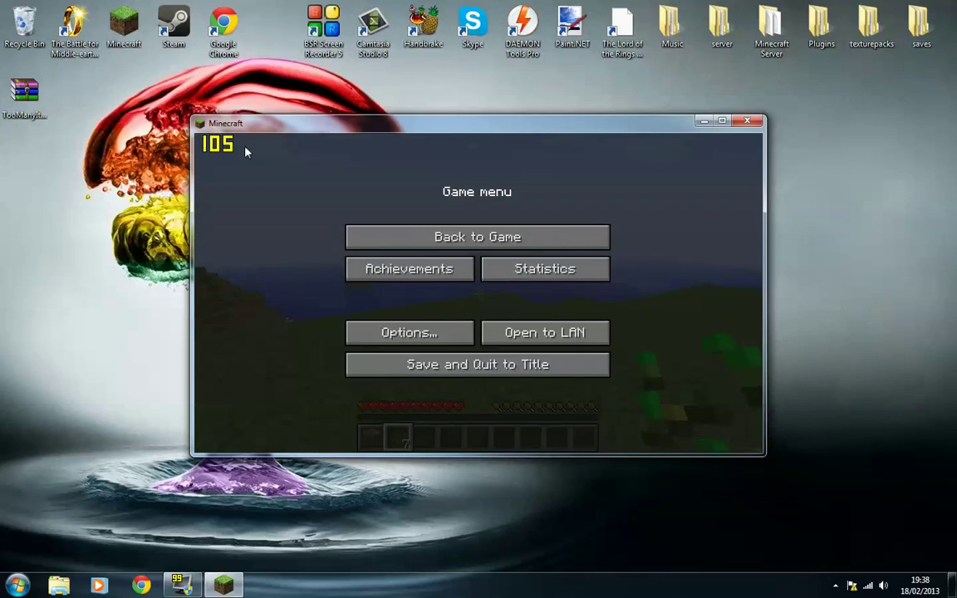
pyautogui.click(396, 236)
pyautogui.press('Escape')
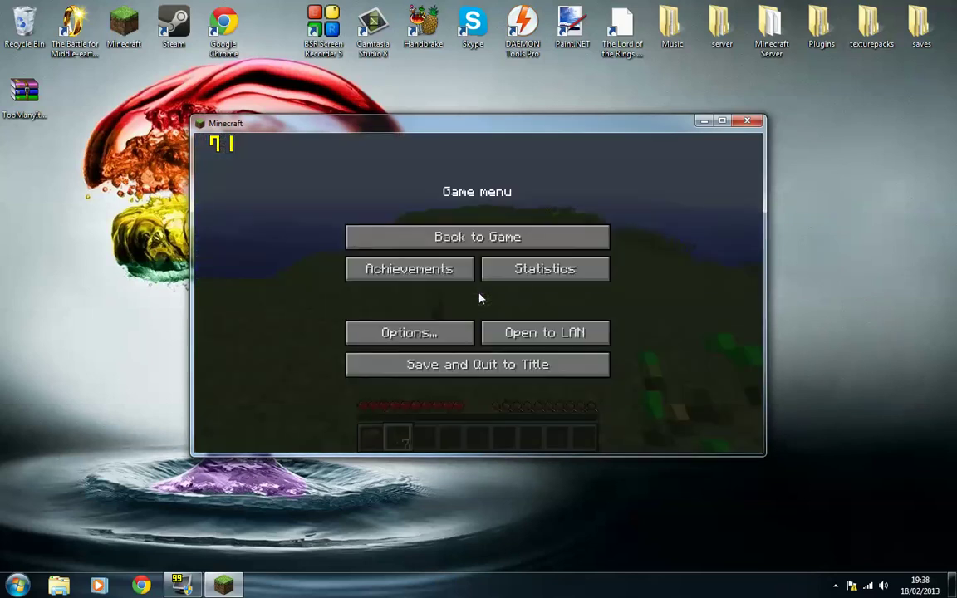
pyautogui.click(472, 364)
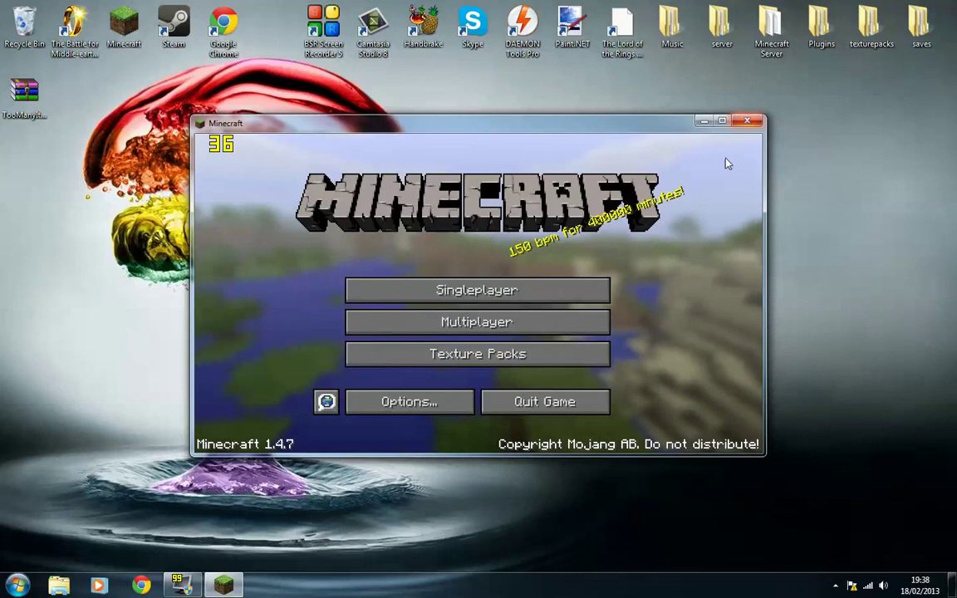
pyautogui.click(747, 121)
# Move the Fraps desktop shortcut between Google Chrome and BSR Screen Recorder, and bring the Fraps window back up
pyautogui.moveTo(480, 314); pyautogui.dragTo(272, 33)
pyautogui.click(18, 585)
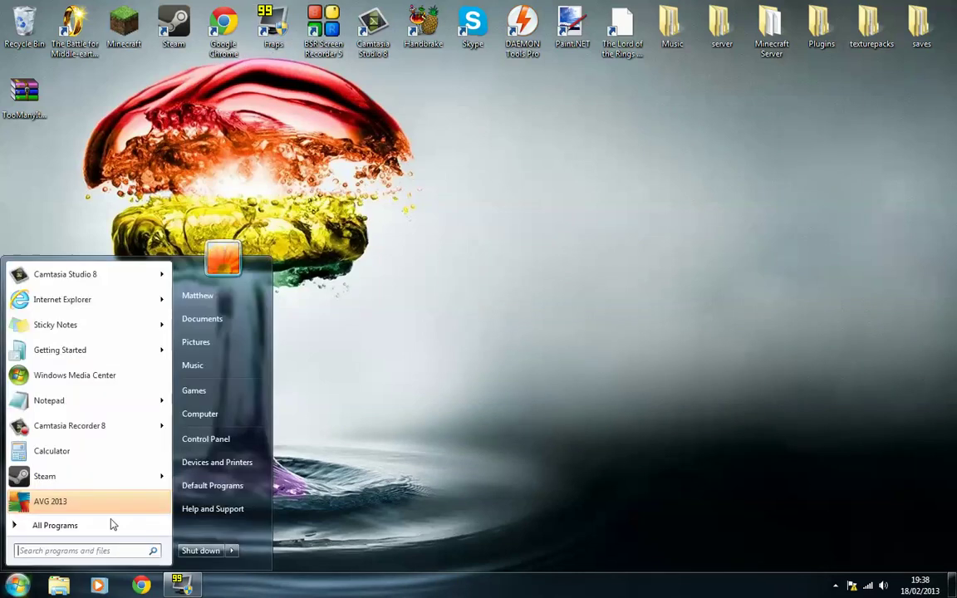
pyautogui.click(181, 585)
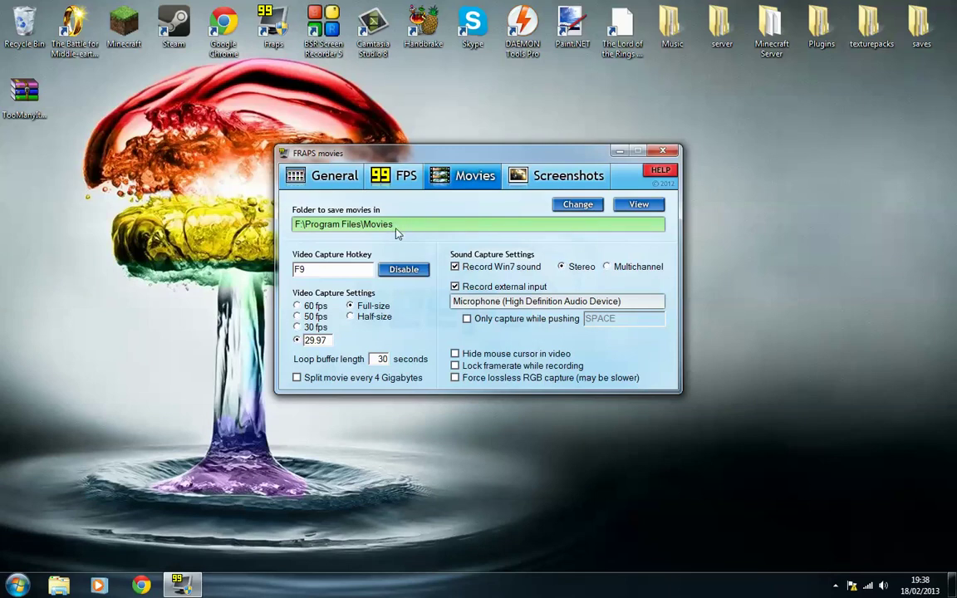
# Open the F:\Program Files\Movies folder where Fraps saves its recordings
pyautogui.click(18, 585)
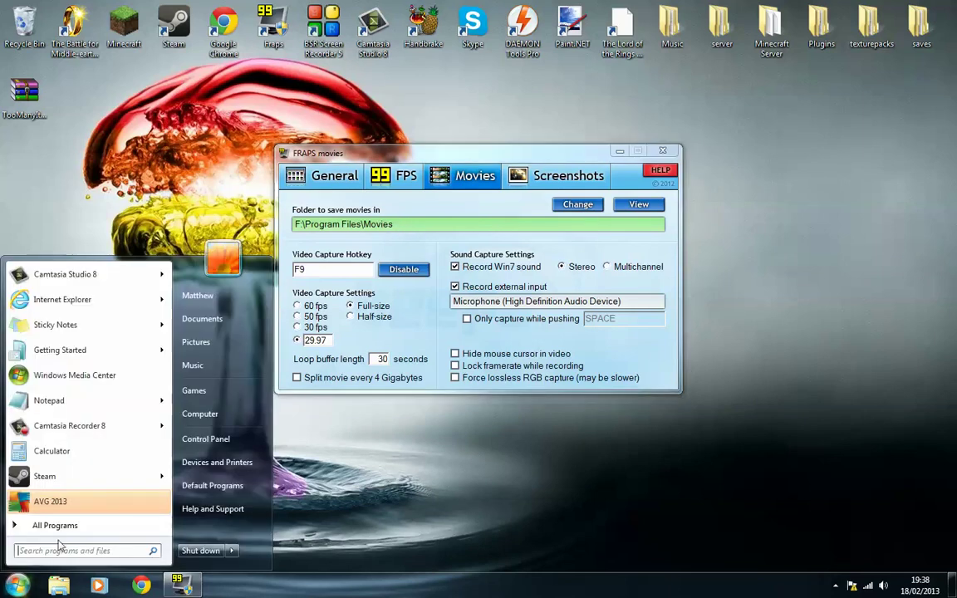
pyautogui.click(203, 415)
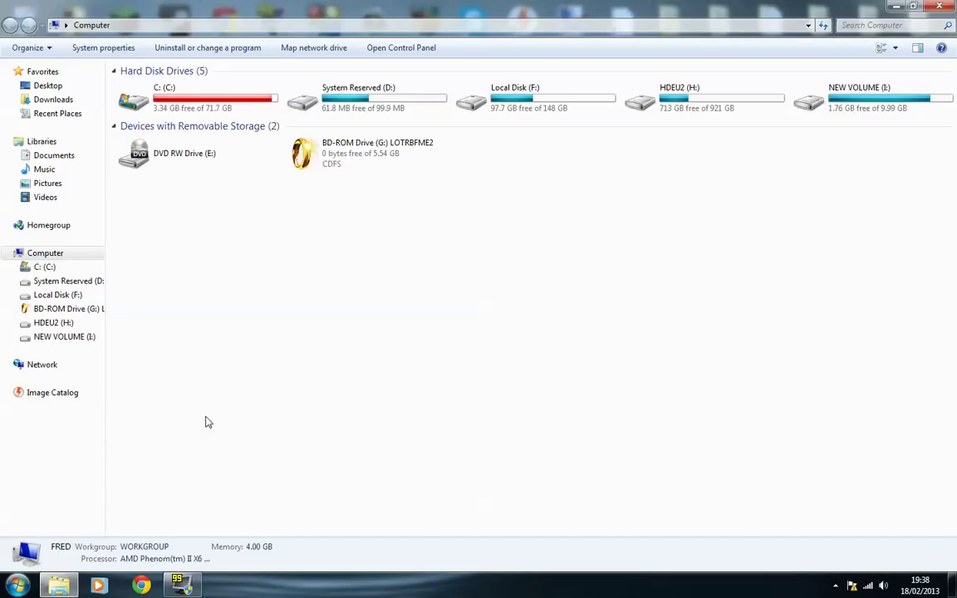
pyautogui.click(55, 297)
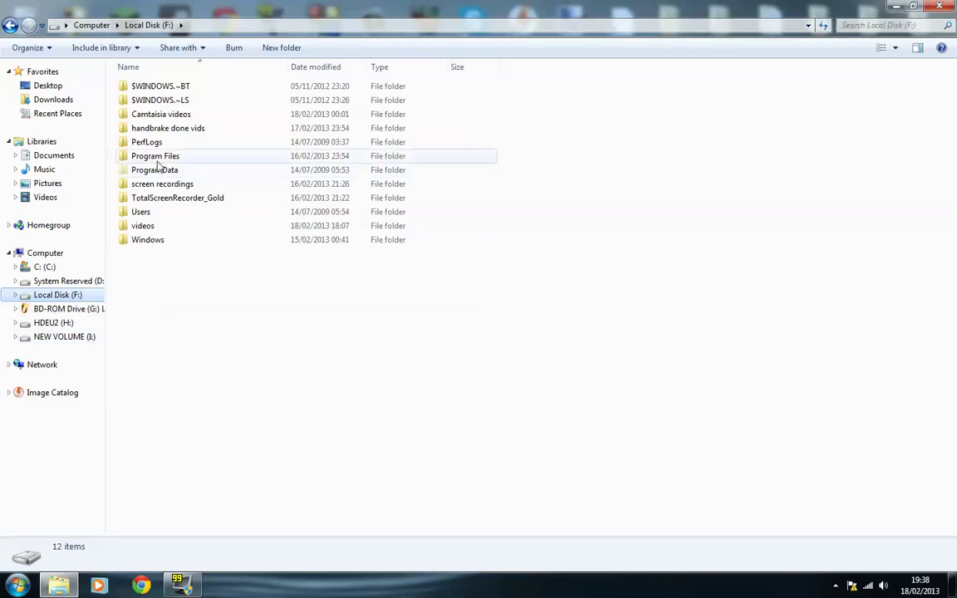
pyautogui.doubleClick(156, 157)
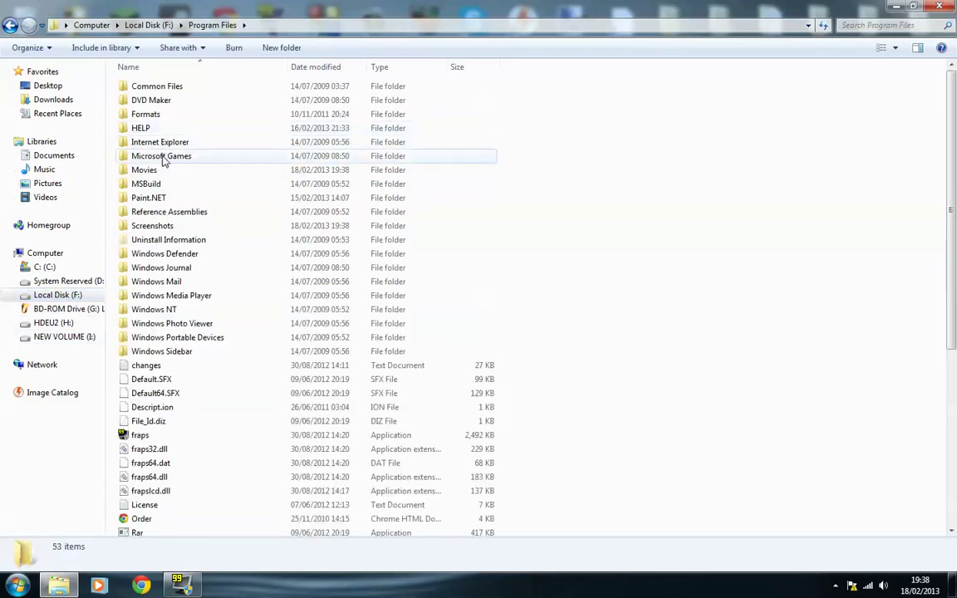
pyautogui.doubleClick(152, 168)
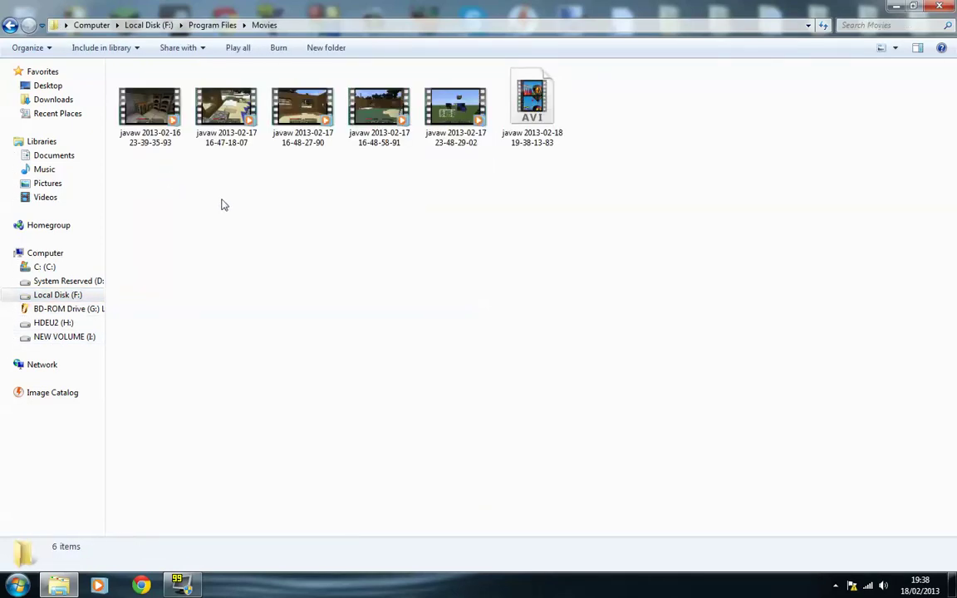
pyautogui.click(537, 136)
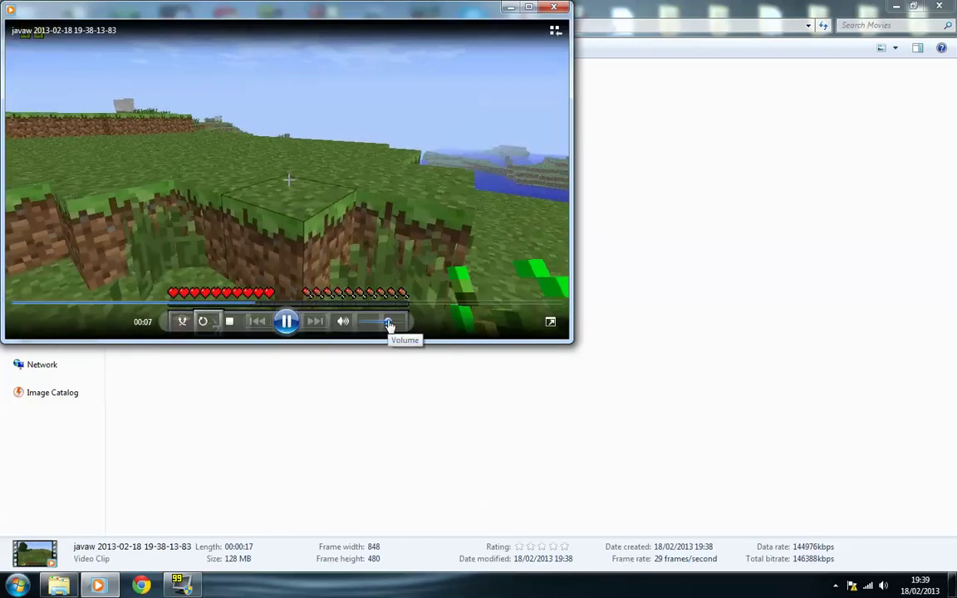
pyautogui.moveTo(387, 324); pyautogui.dragTo(359, 330)
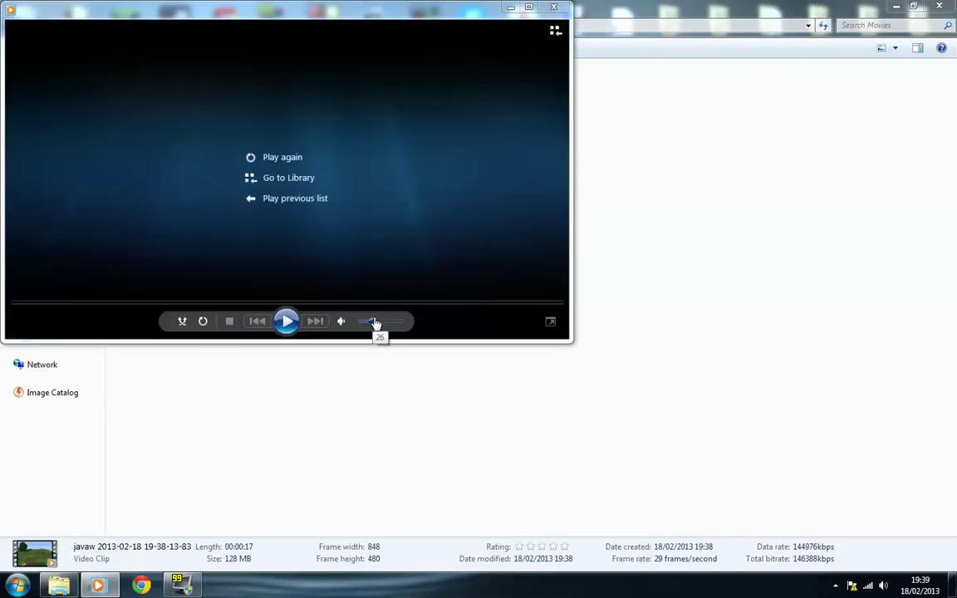
pyautogui.click(554, 8)
pyautogui.click(590, 202)
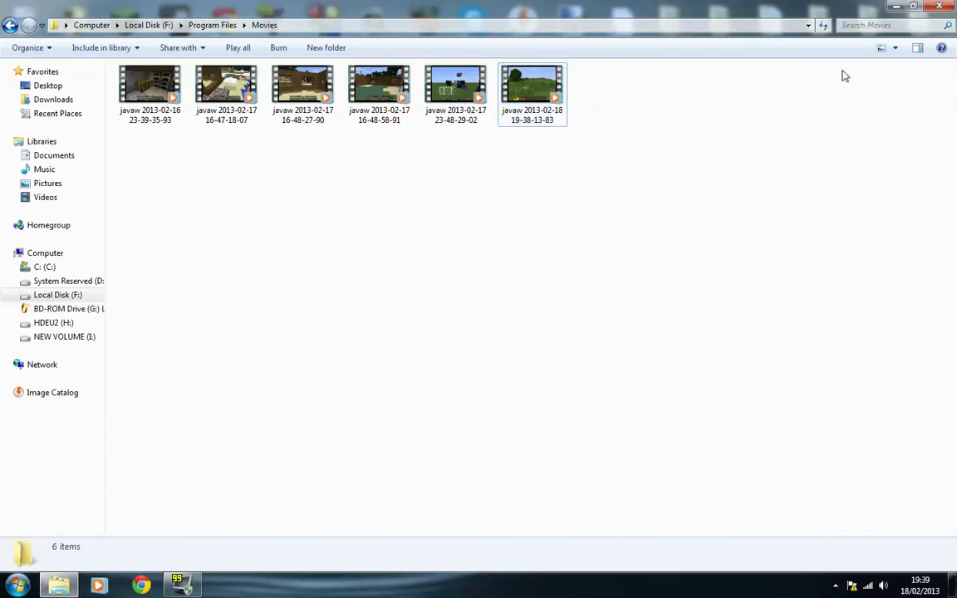
pyautogui.click(937, 6)
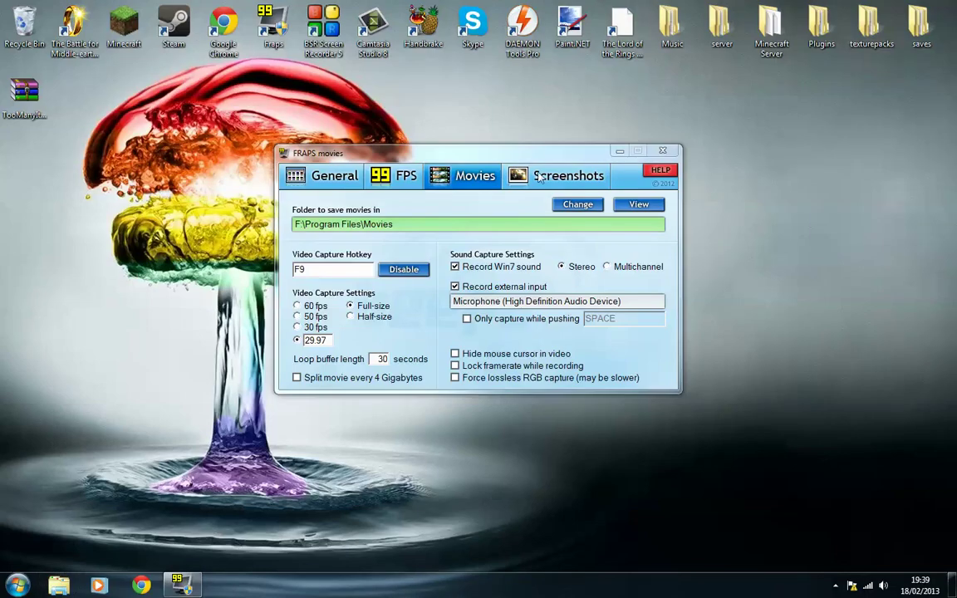
# Shift the Fraps window slightly and browse to the Movies folder in F:\Program Files again
pyautogui.moveTo(536, 158)
pyautogui.mouseDown()
pyautogui.moveTo(450, 146)
pyautogui.moveTo(540, 147)
pyautogui.mouseUp()
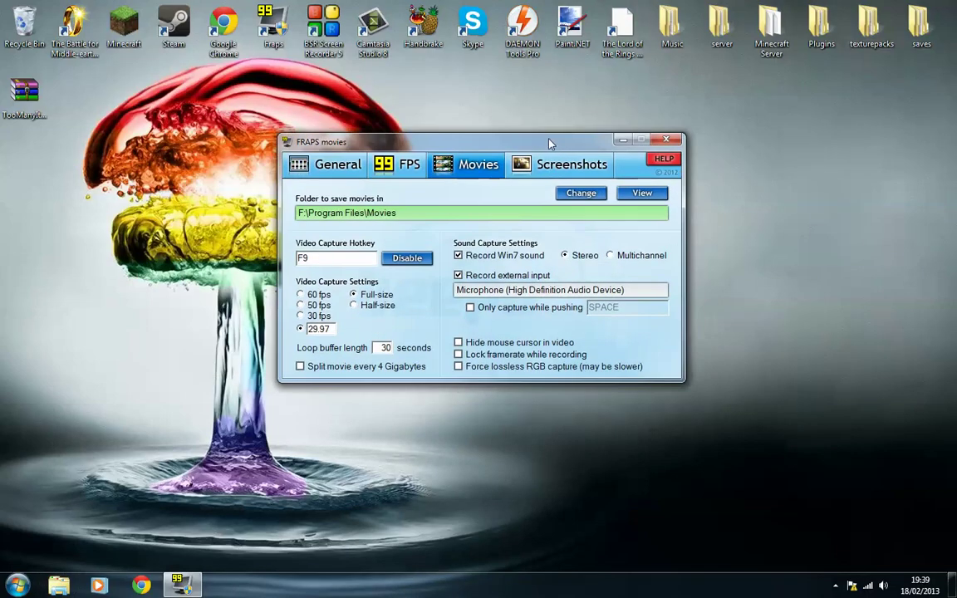
pyautogui.click(24, 589)
pyautogui.click(199, 413)
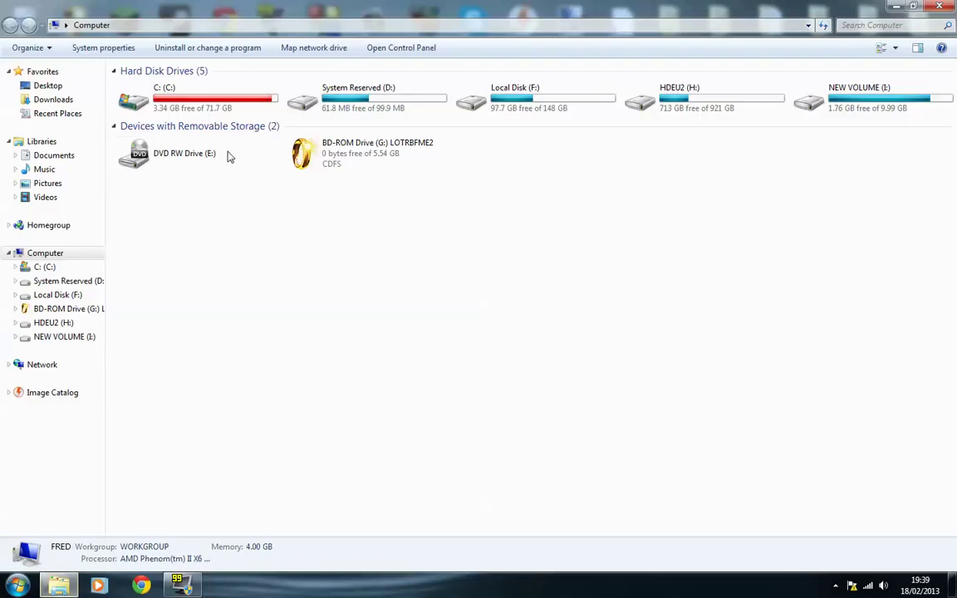
pyautogui.click(58, 295)
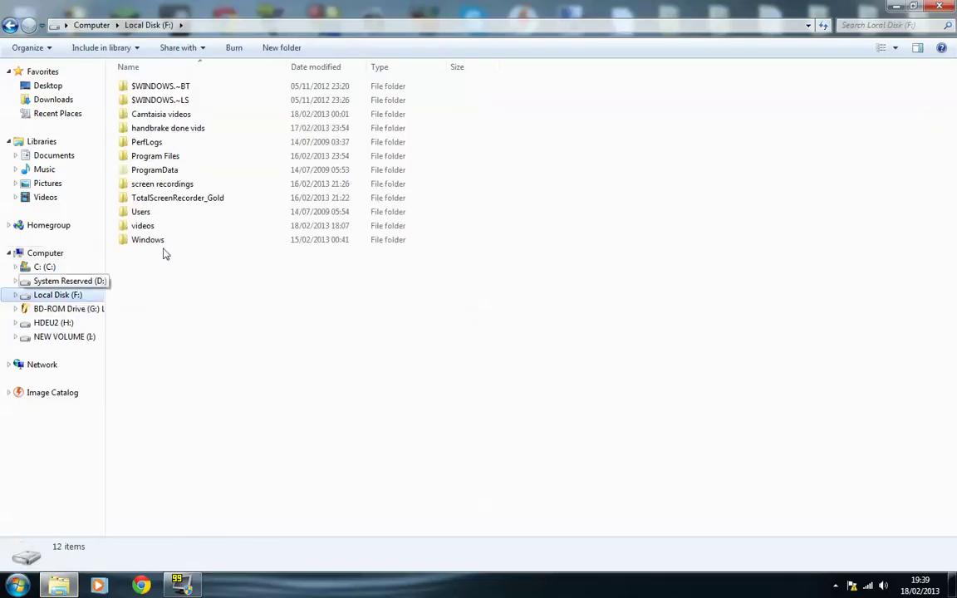
pyautogui.doubleClick(193, 155)
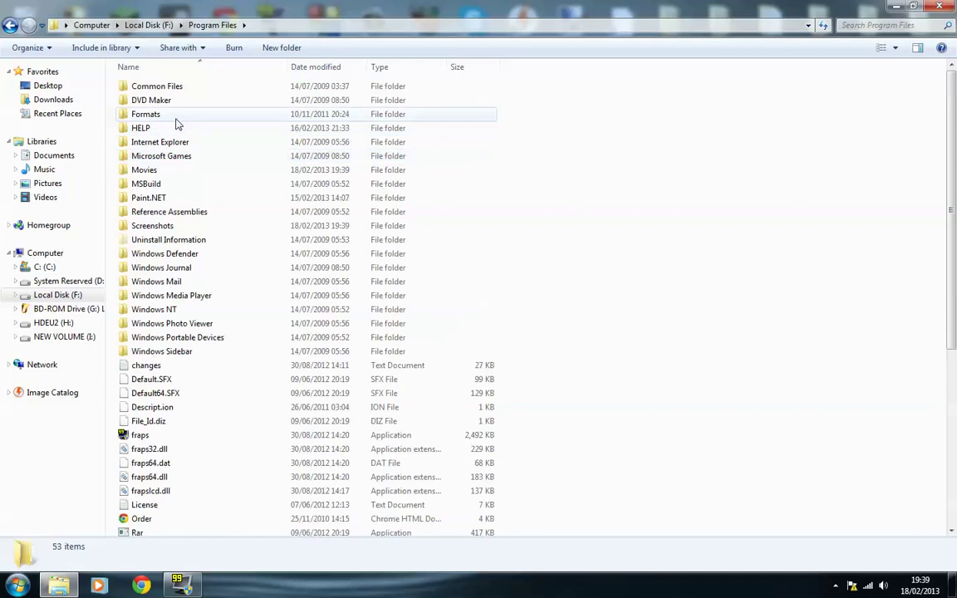
pyautogui.doubleClick(146, 171)
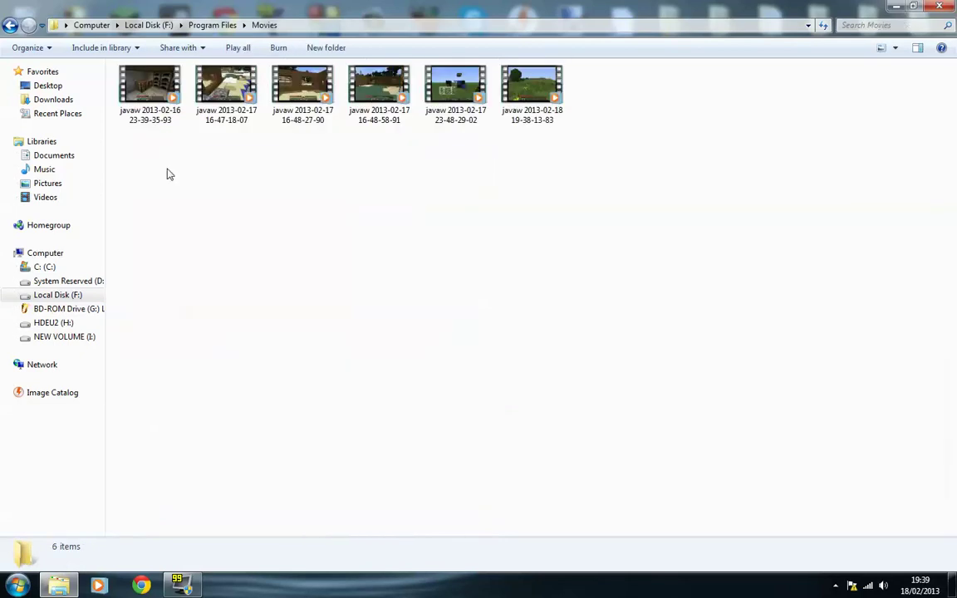
pyautogui.doubleClick(506, 97)
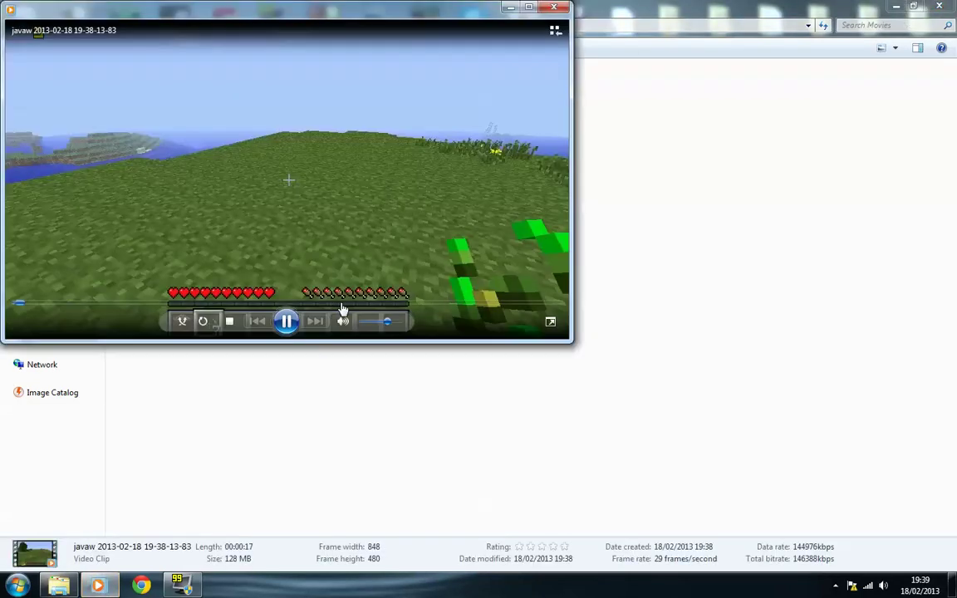
pyautogui.doubleClick(380, 251)
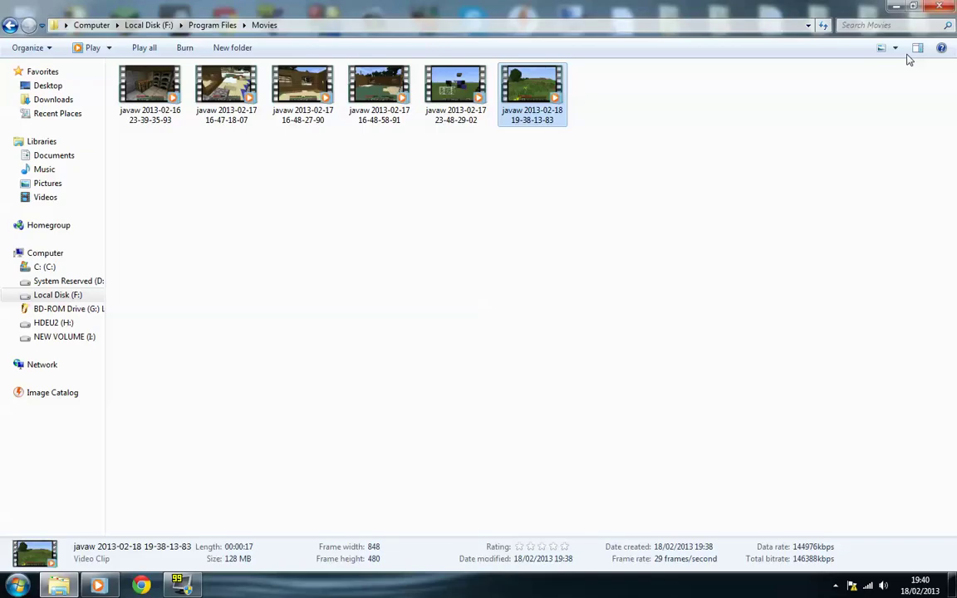
pyautogui.click(579, 293)
# Close the Movies folder window and Fraps
pyautogui.click(938, 9)
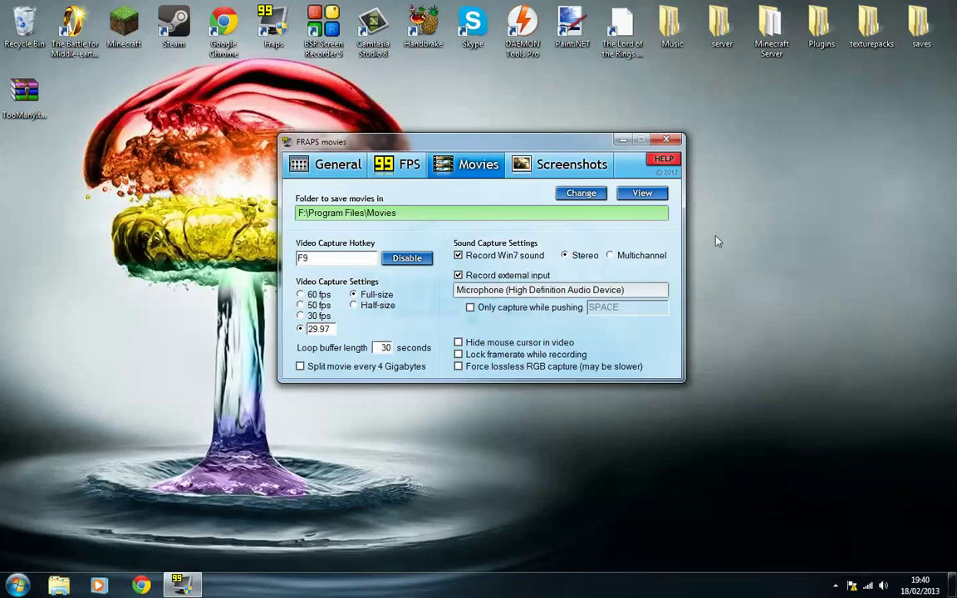
pyautogui.click(675, 139)
pyautogui.click(539, 337)
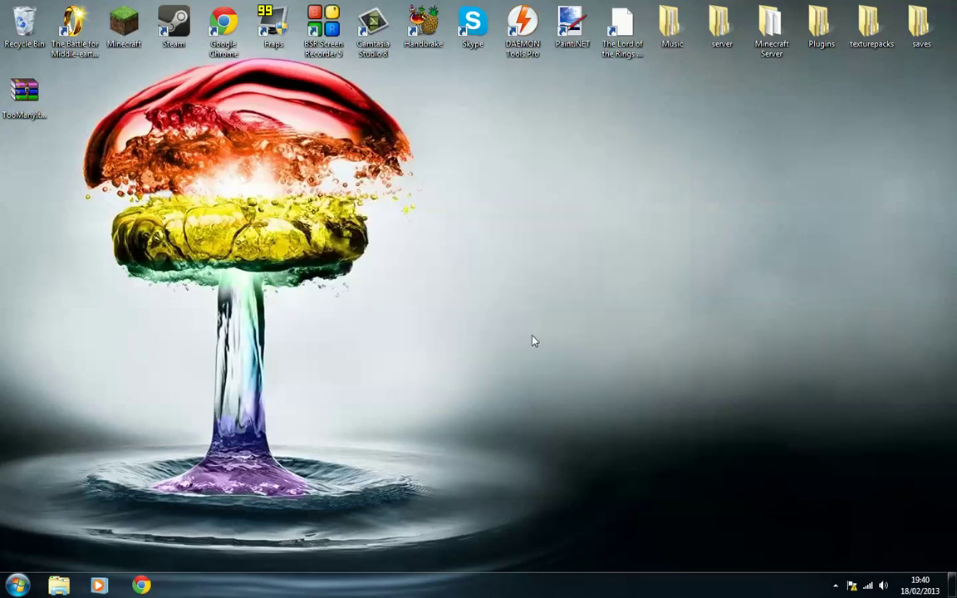